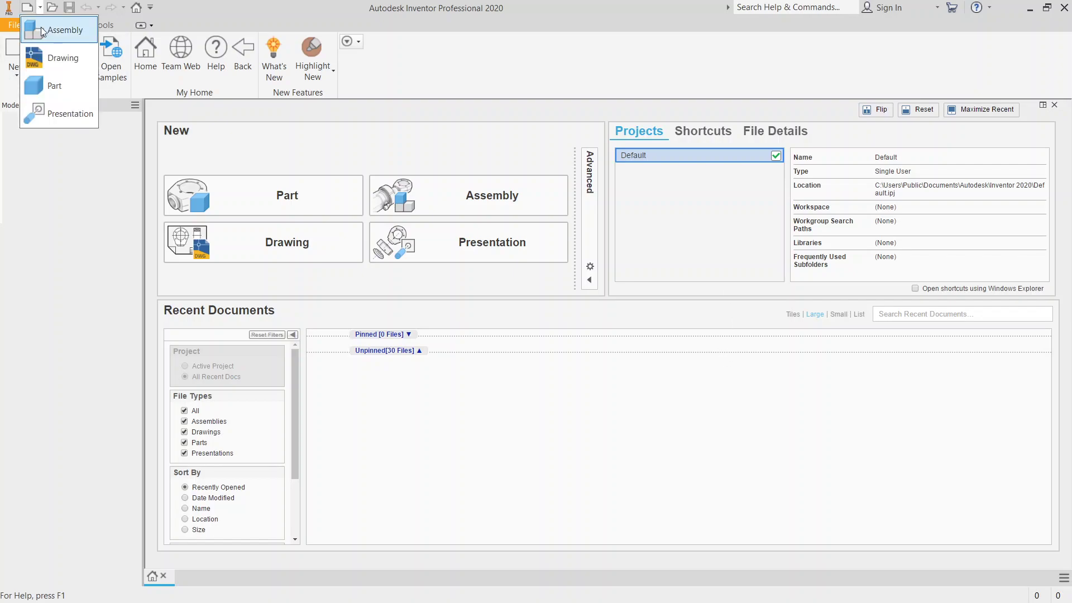
- Create a new part file, Part12, and begin a 2D sketch
left_click(51, 86)
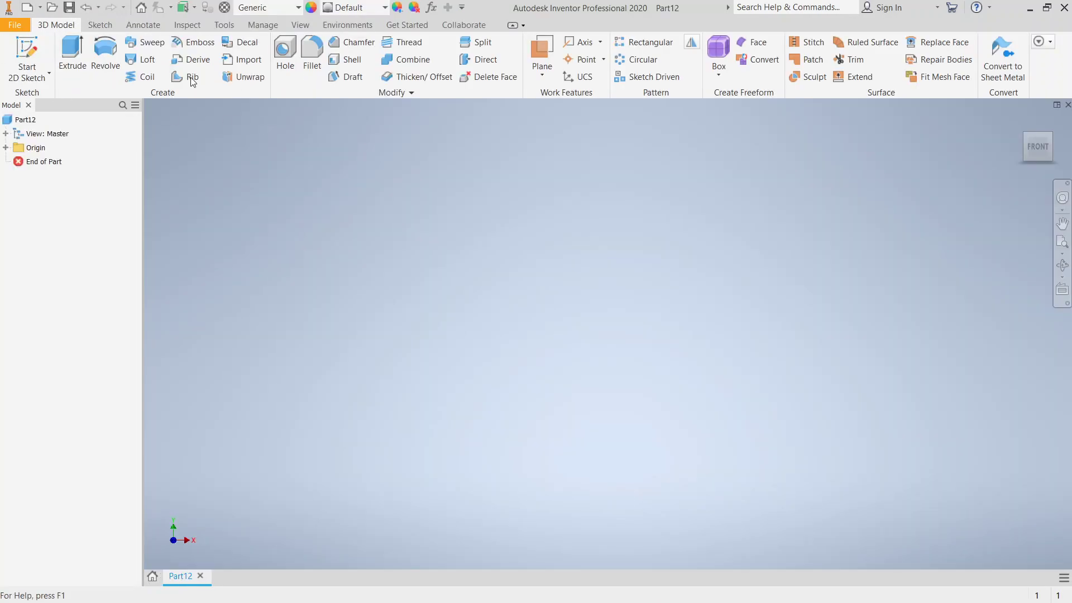
left_click(32, 48)
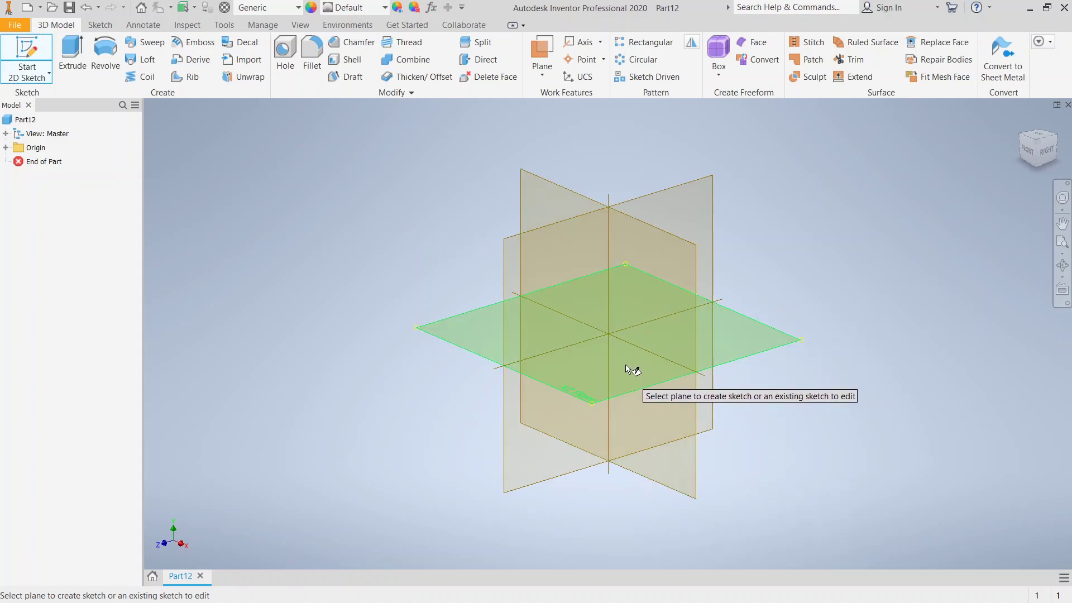
- On the XY plane, draw a circle left of the origin and dimension it to 2.000
left_click(653, 333)
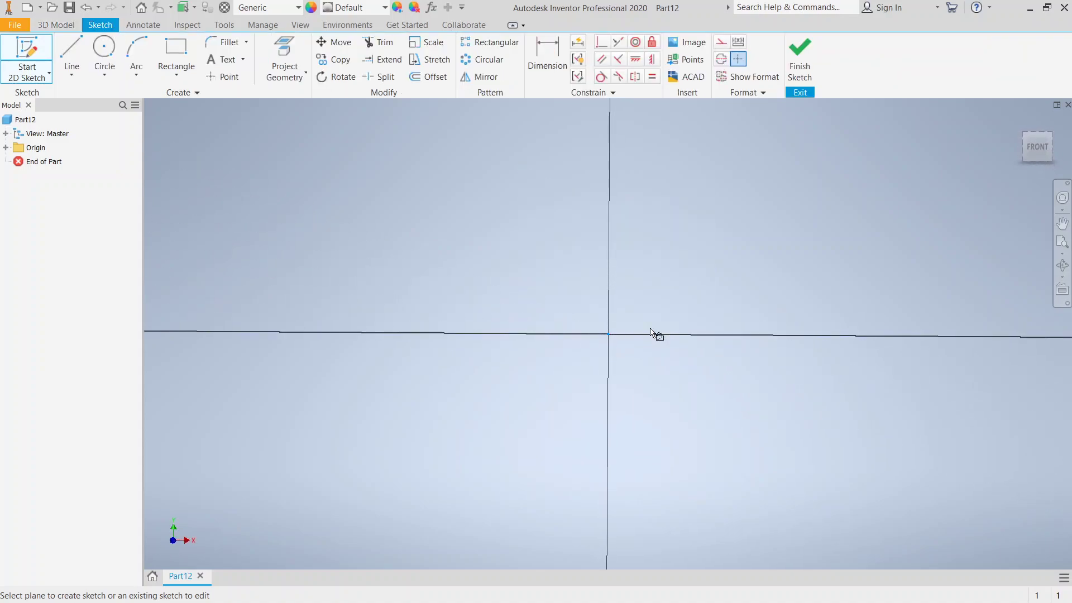
left_click(105, 51)
left_click(217, 333)
left_click(372, 299)
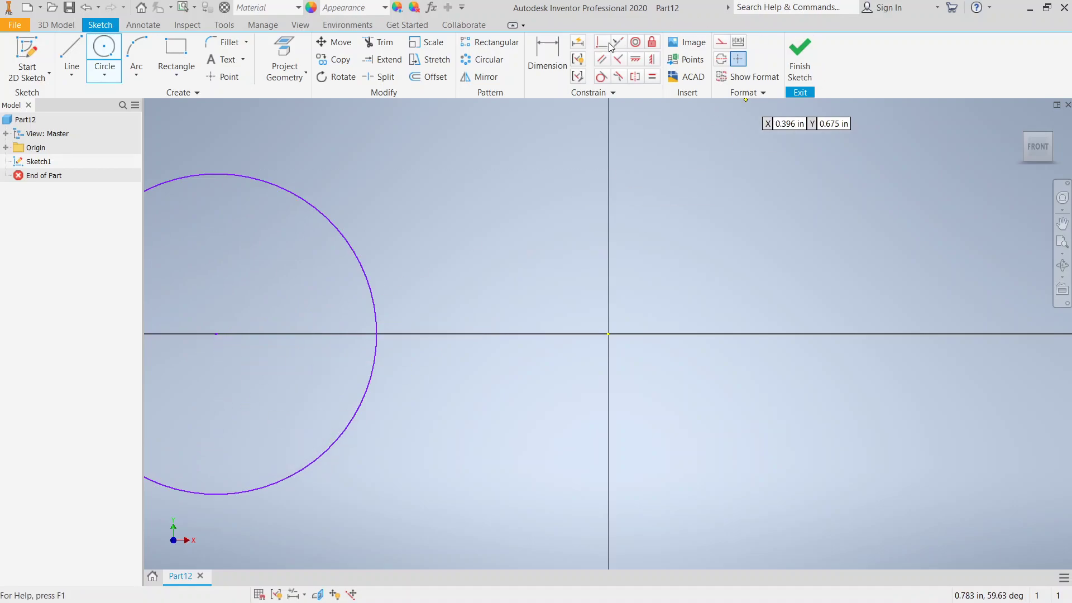
left_click(547, 56)
left_click(354, 249)
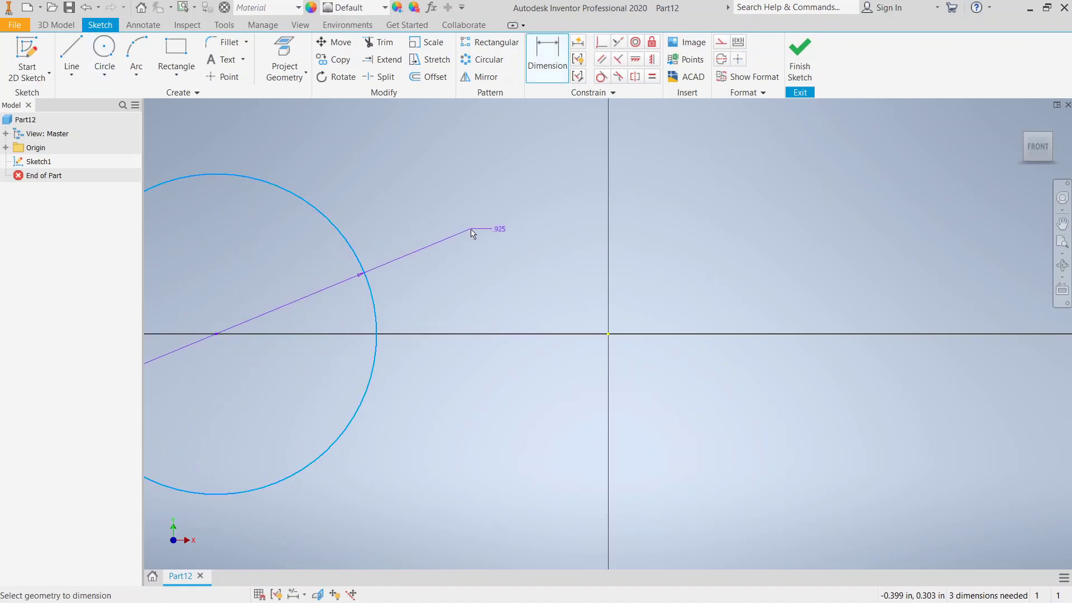
left_click(472, 230)
type("2")
key("Return")
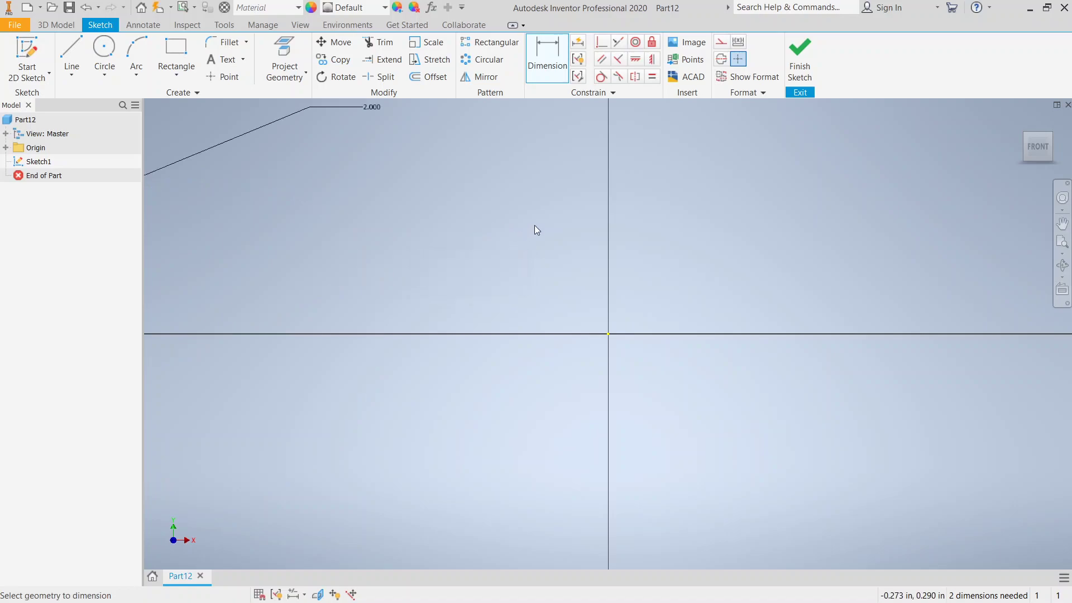
scroll(514, 261, "down", 5)
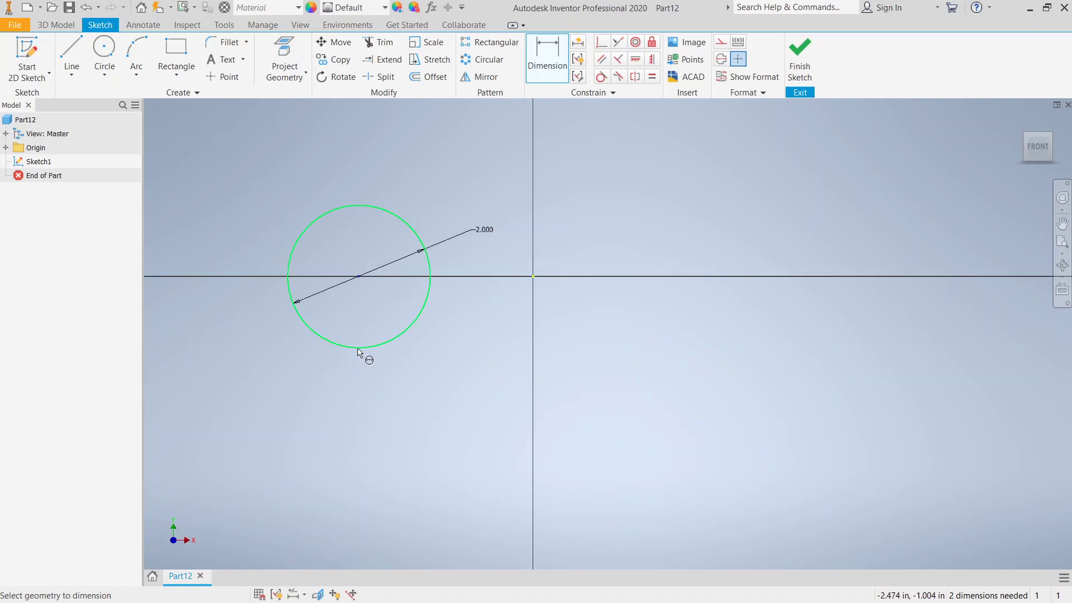
left_click(358, 349)
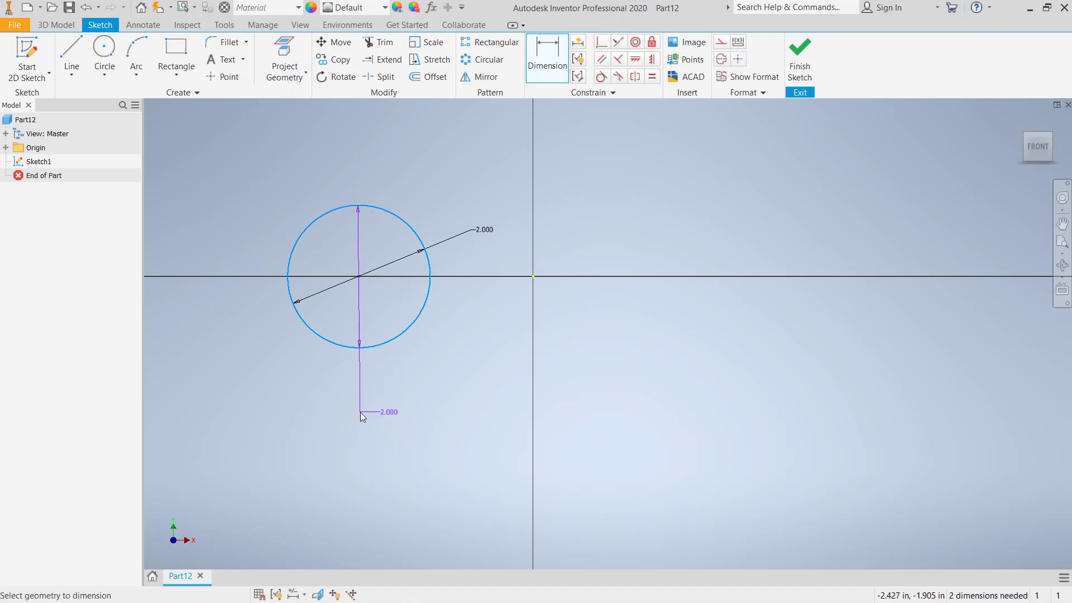
right_click(360, 412)
left_click(292, 413)
- Draw a 1.000 circle overlapping the first circle's bottom and trim away its lower part
left_click(104, 50)
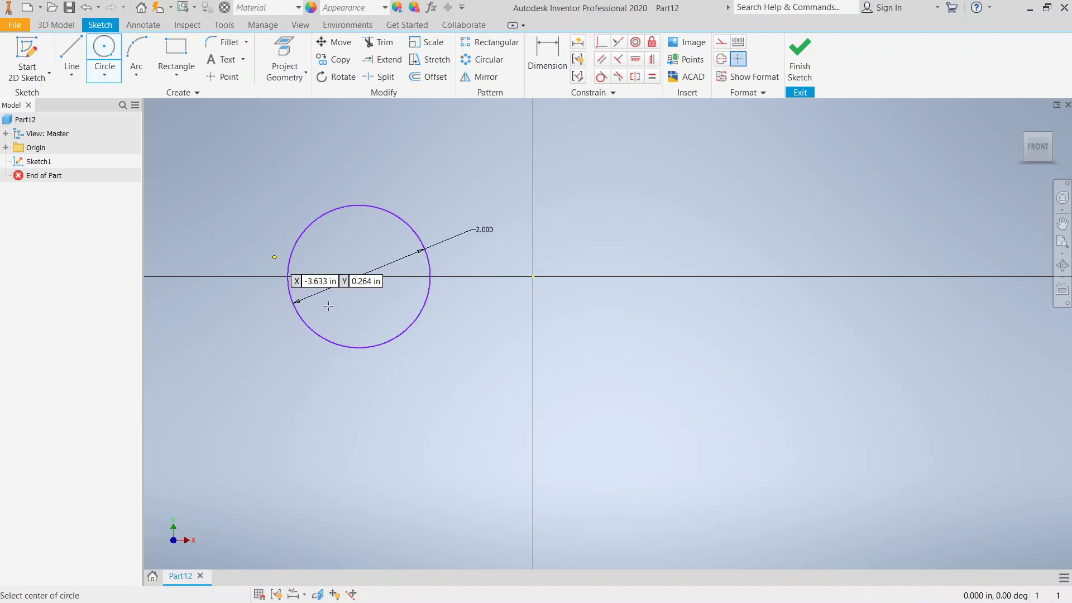
left_click(358, 351)
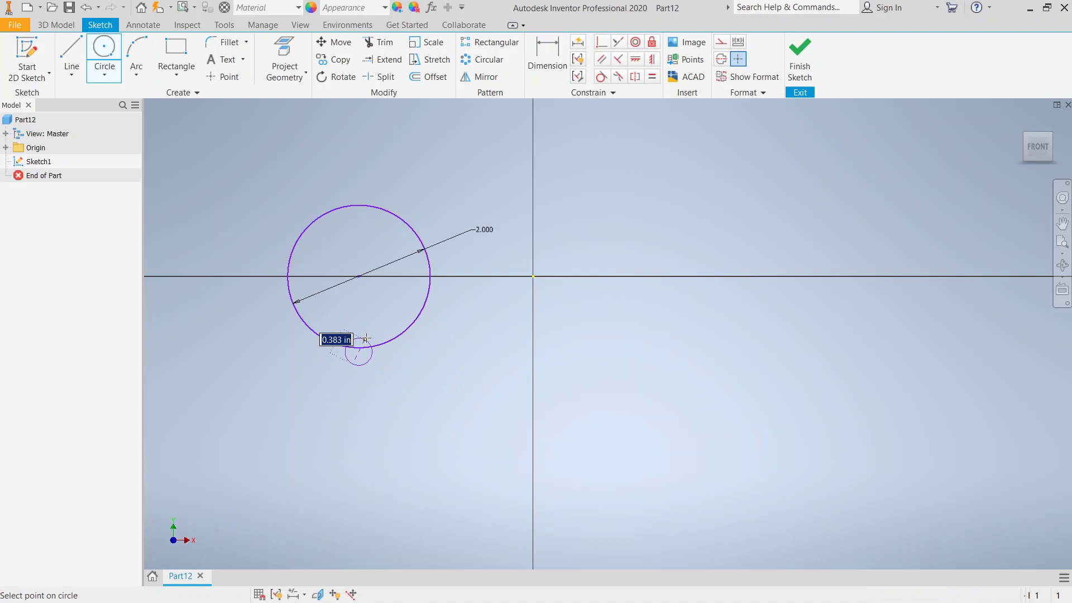
left_click(403, 307)
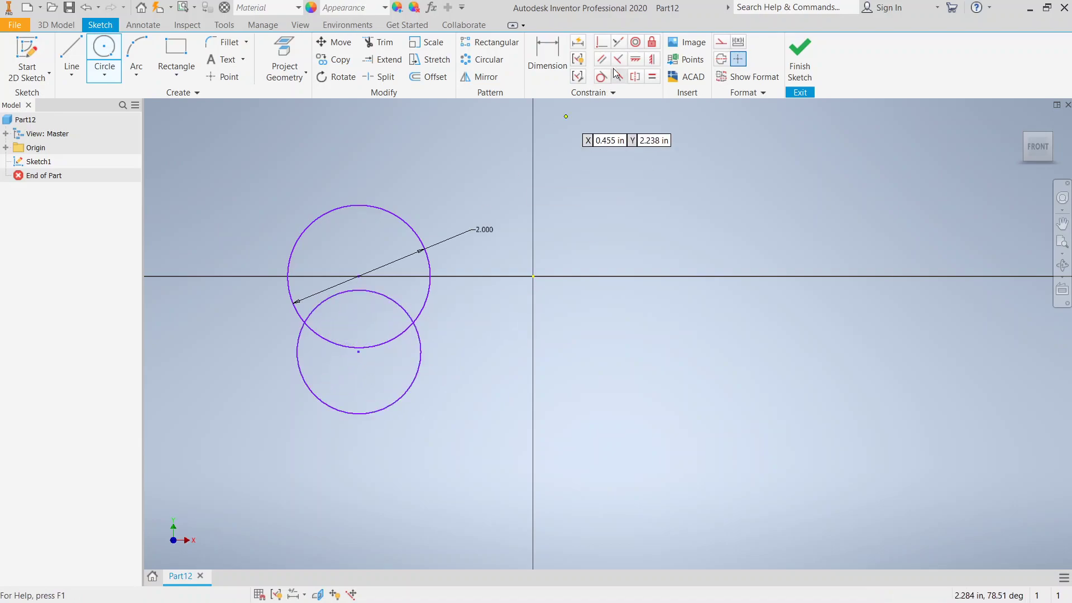
left_click(547, 58)
left_click(420, 342)
left_click(464, 314)
type("1")
left_click(512, 367)
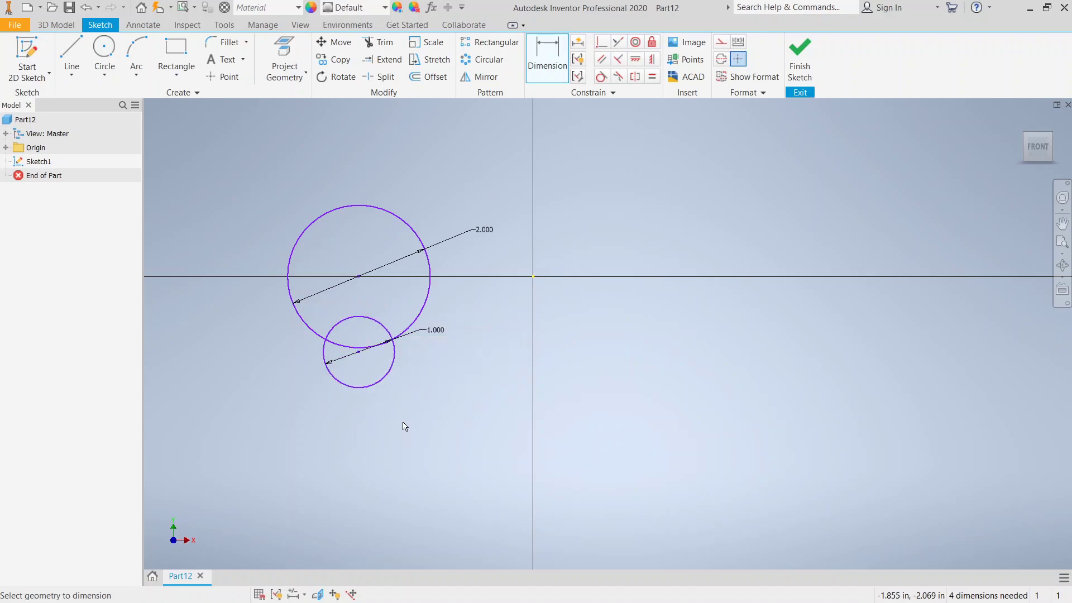
left_click(380, 42)
left_click(383, 382)
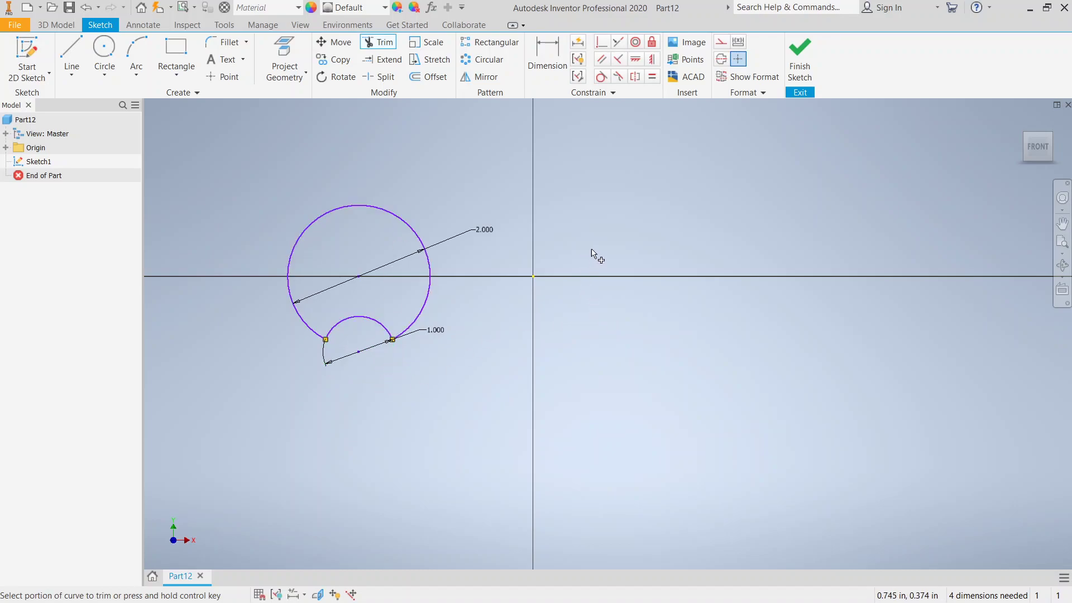
- Draw a vertical line right of the origin, crossing the horizontal axis, as the coil axis
left_click(72, 59)
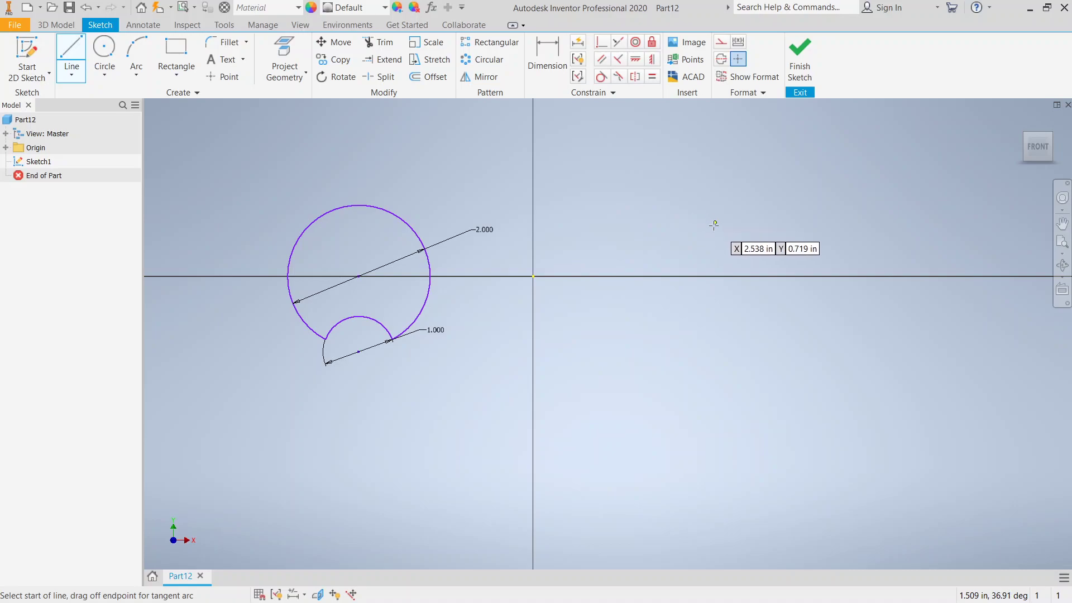
left_click(706, 200)
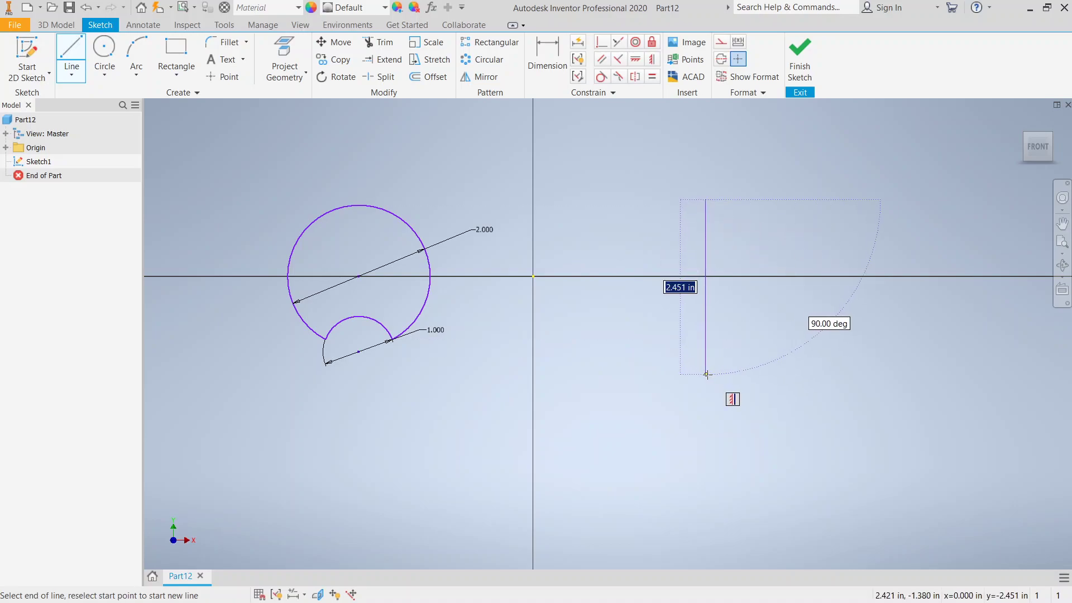
left_click(707, 375)
right_click(816, 213)
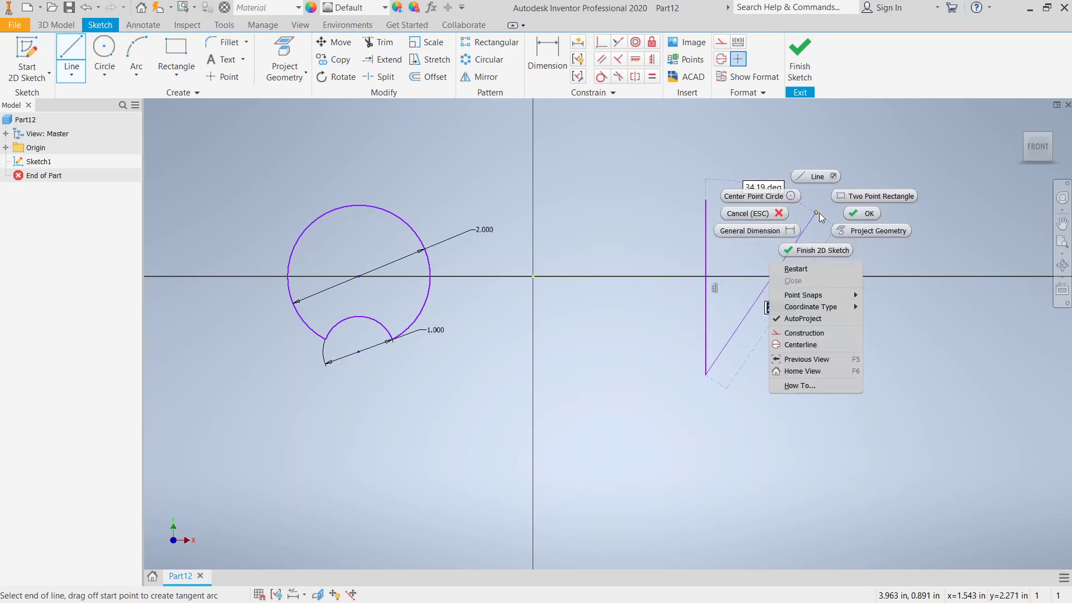
left_click(855, 215)
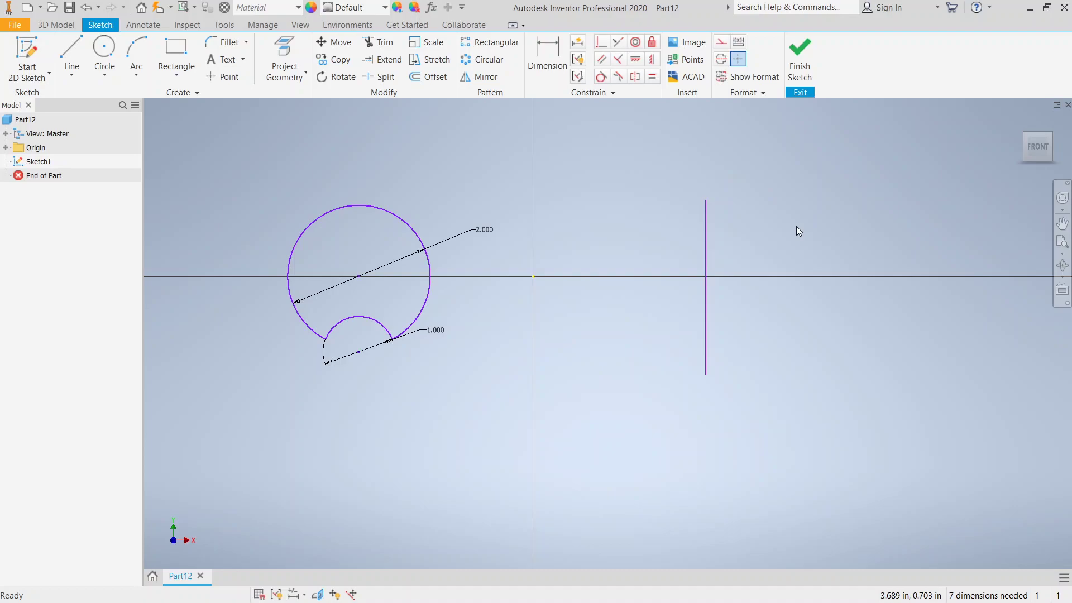
- Finish the sketch and start a coil with the notched circle profile and vertical line axis
left_click(800, 62)
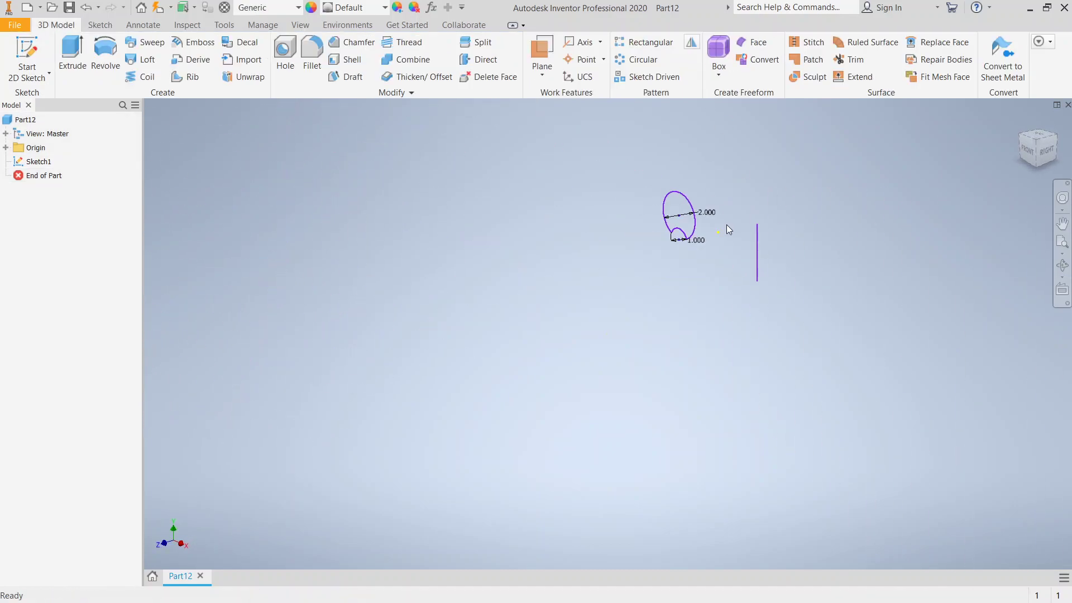
left_click(1029, 148)
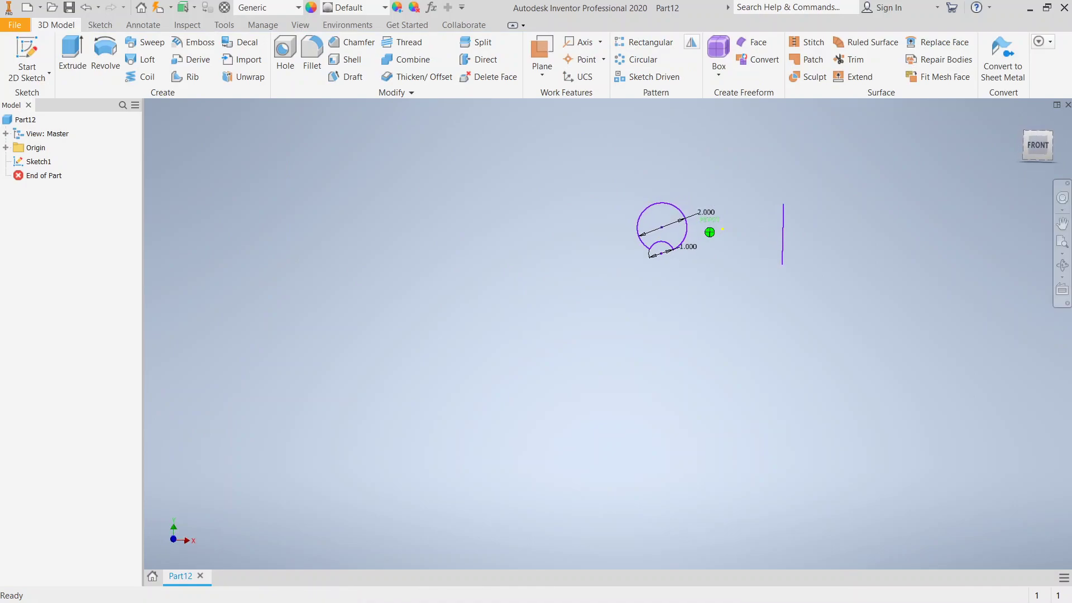
left_click(147, 81)
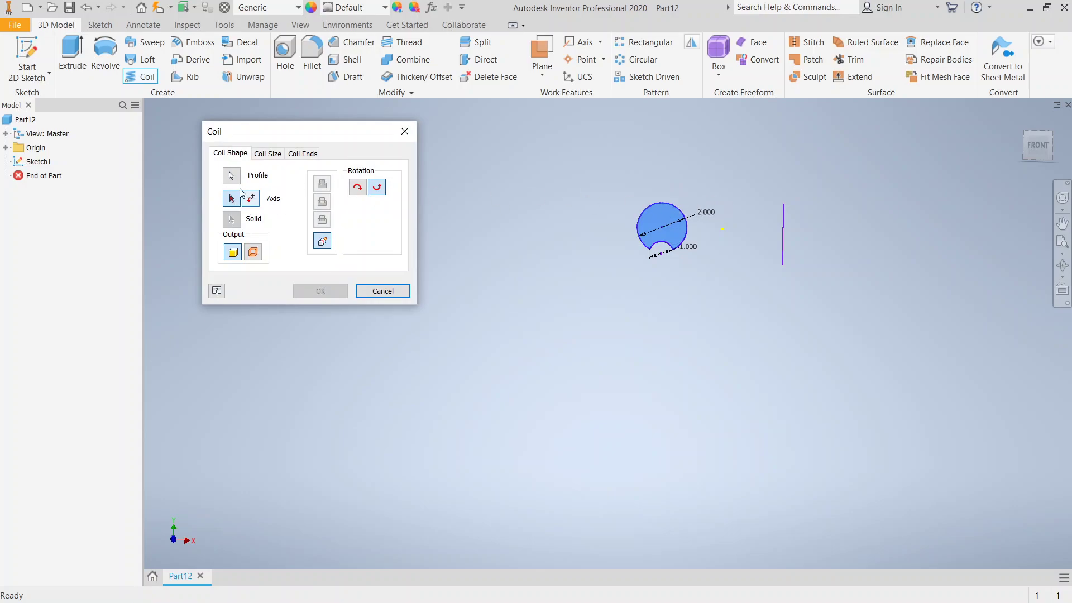
left_click(231, 176)
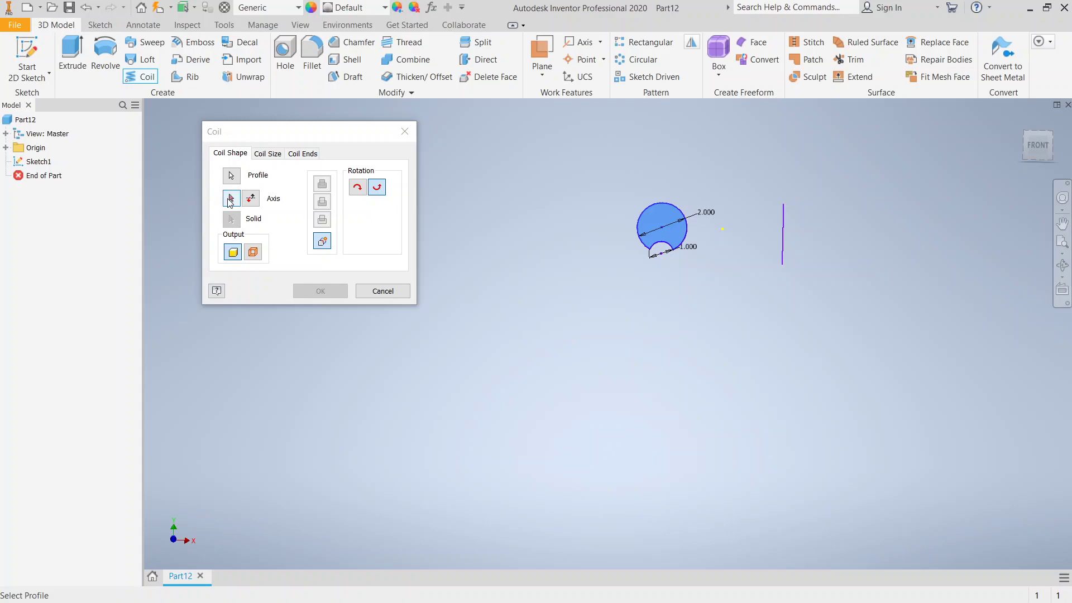
left_click(231, 199)
left_click(783, 229)
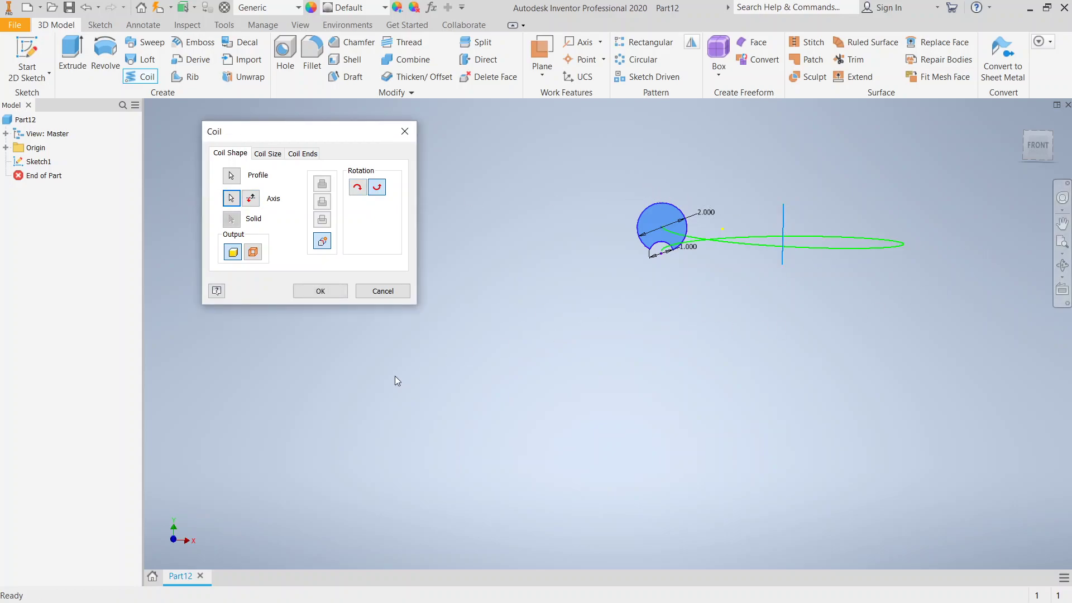
- Test the coil's axis direction both ways, keeping it below the profile, and uncover the preview
left_click(252, 198)
left_click(252, 199)
left_click_drag(294, 129, 410, 150)
scroll(762, 190, "up", 2)
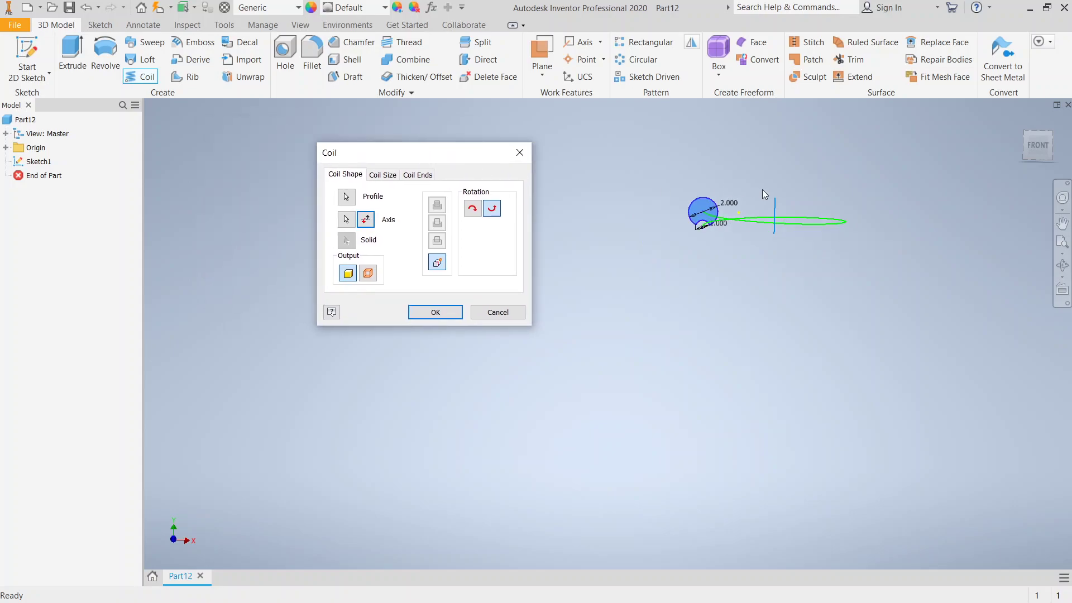
scroll(769, 196, "down", 5)
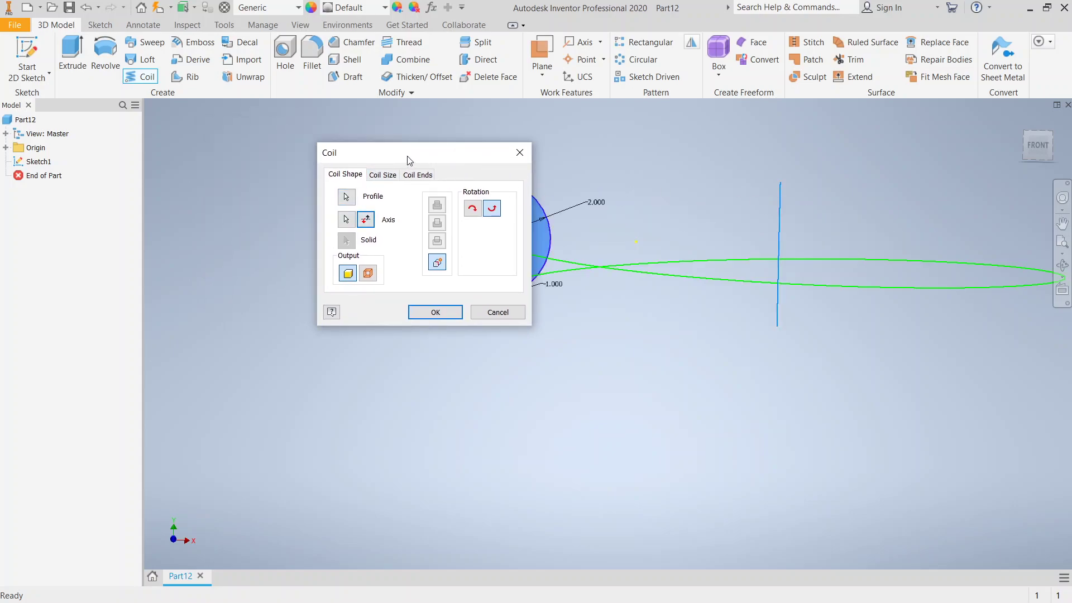
left_click_drag(417, 155, 285, 172)
left_click(235, 241)
left_click(235, 241)
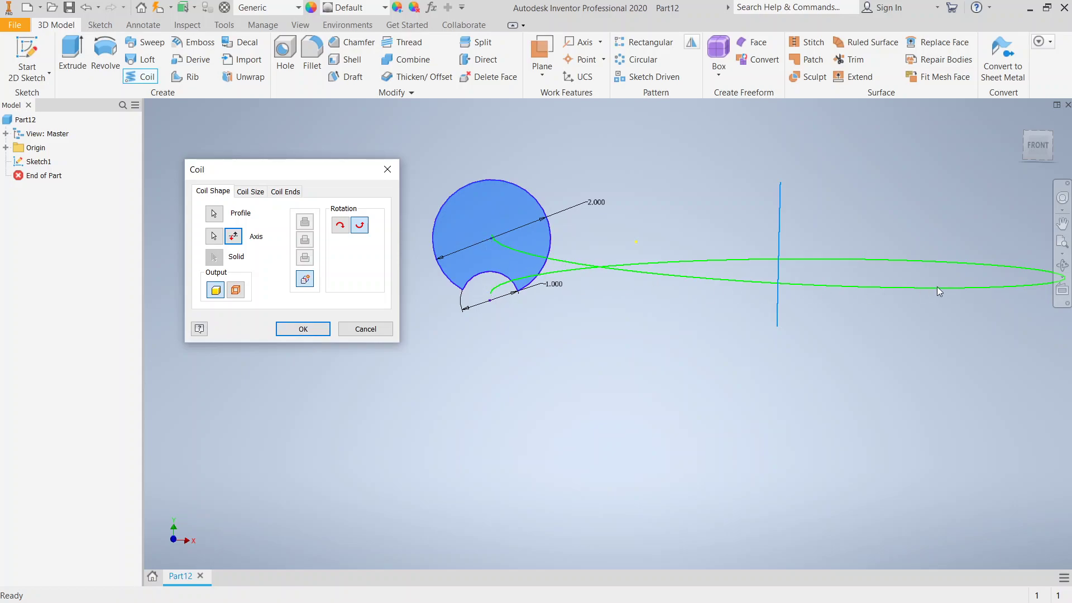
- Attempt the coil, review its self-intersection failure, and discard it
left_click(315, 333)
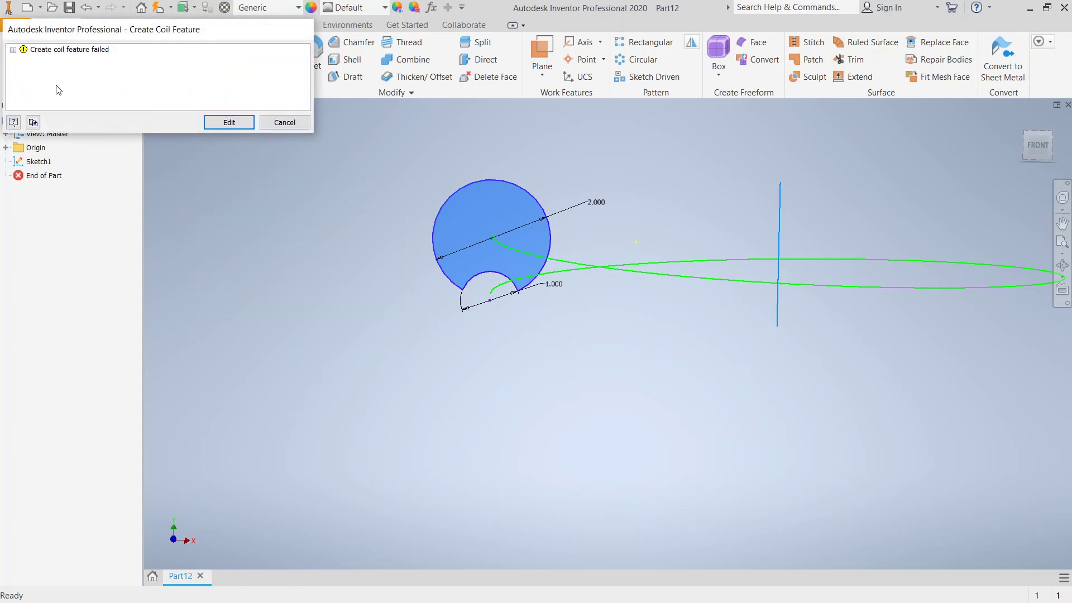
left_click(13, 50)
left_click(23, 59)
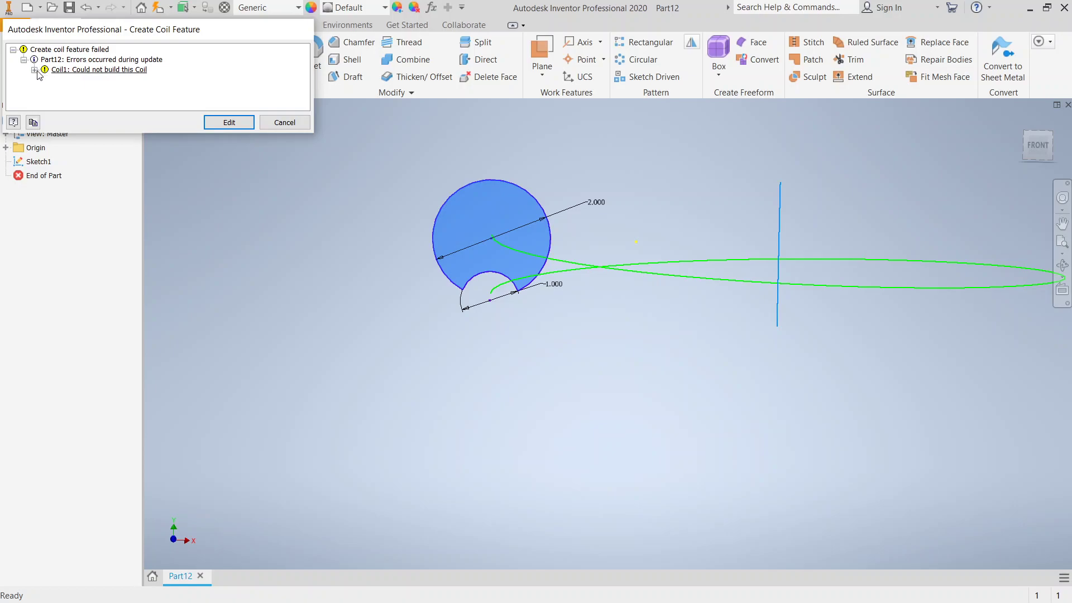
left_click(34, 71)
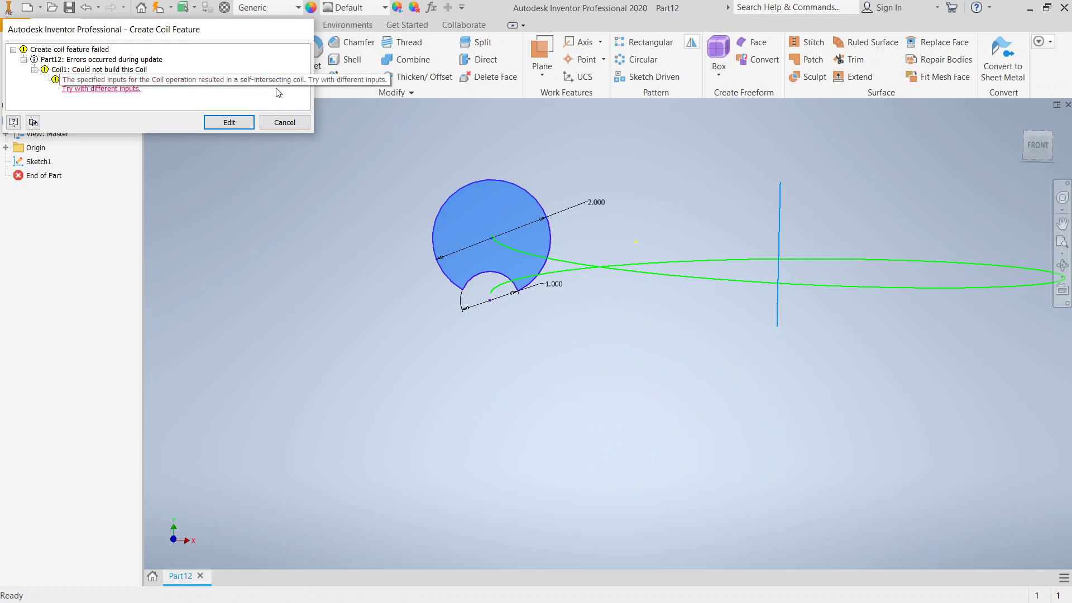
left_click(283, 122)
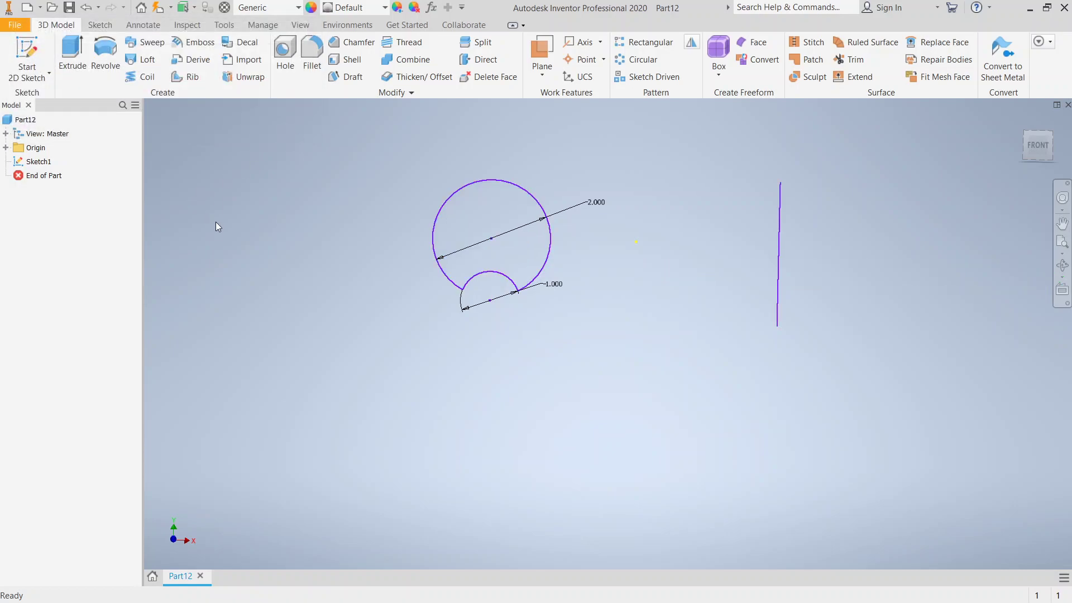
- Rebuild the coil around the vertical line with a 4 in pitch
left_click(141, 77)
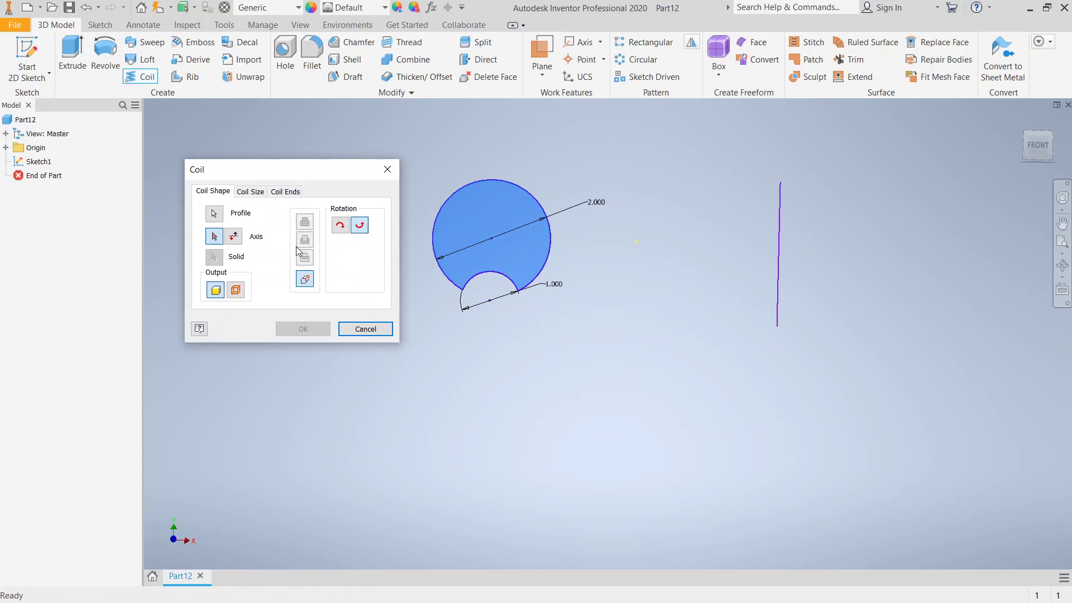
left_click(778, 258)
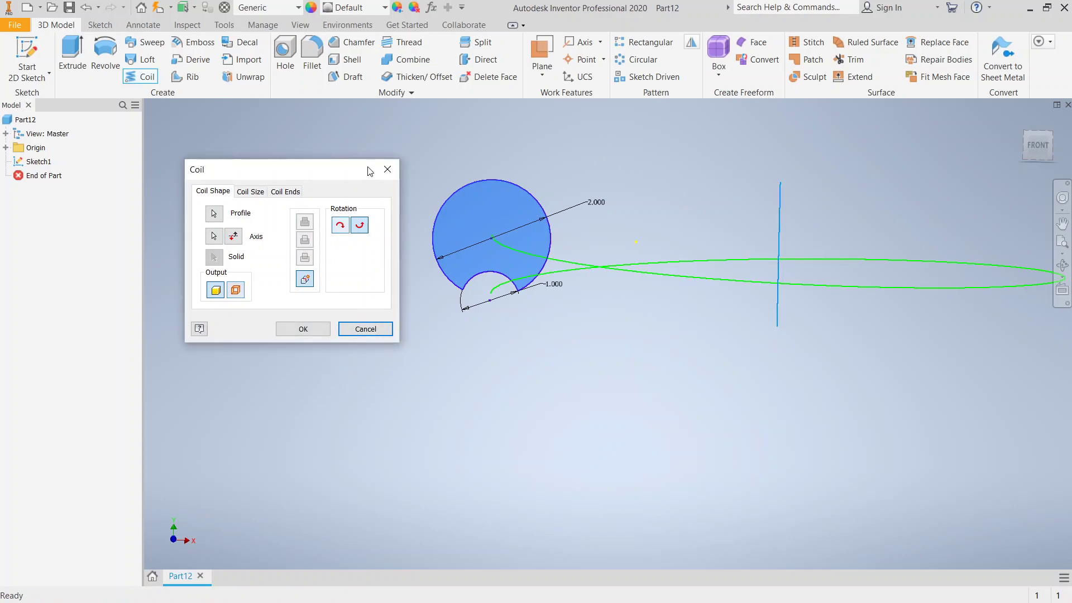
left_click_drag(368, 169, 284, 264)
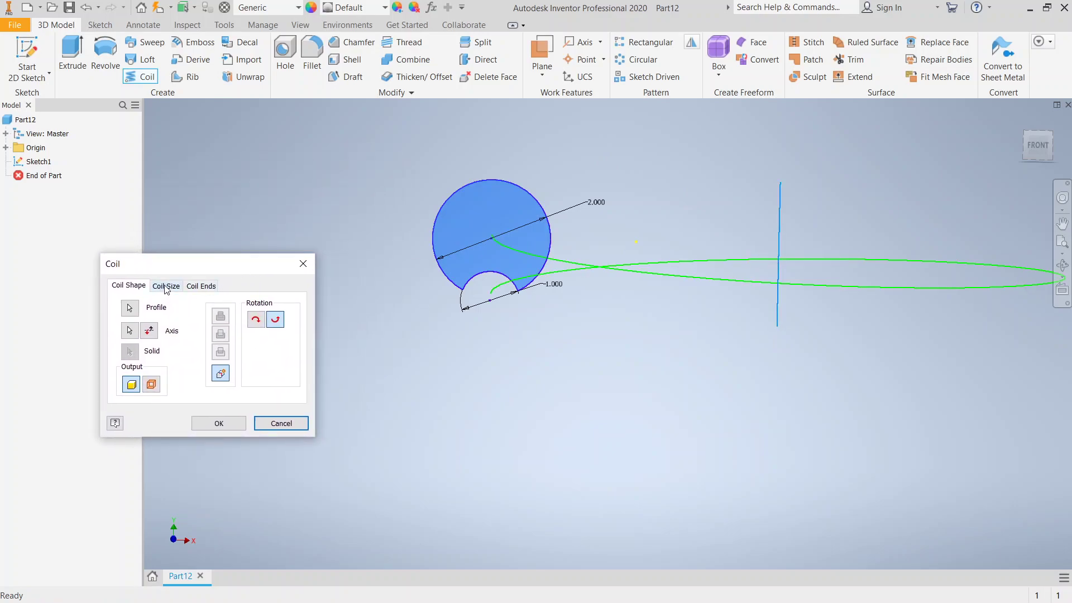
left_click(166, 287)
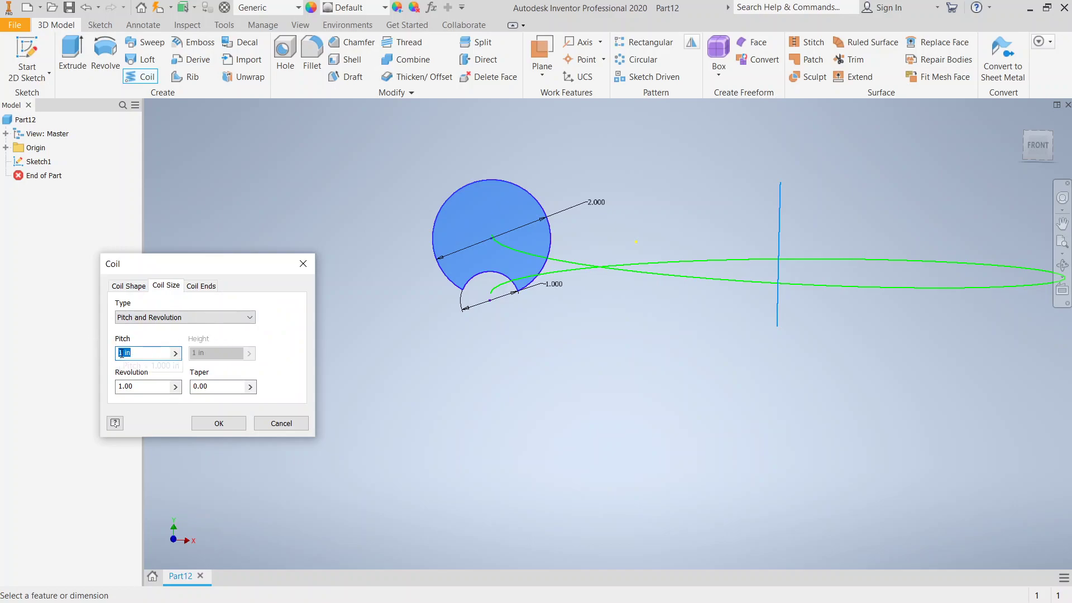
left_click(122, 352)
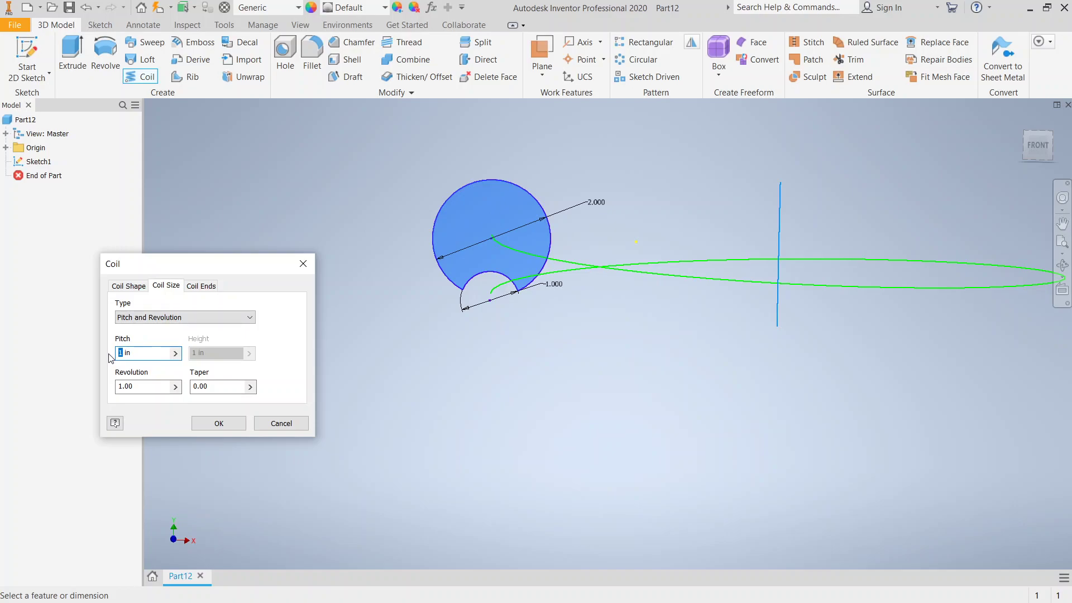
type("2")
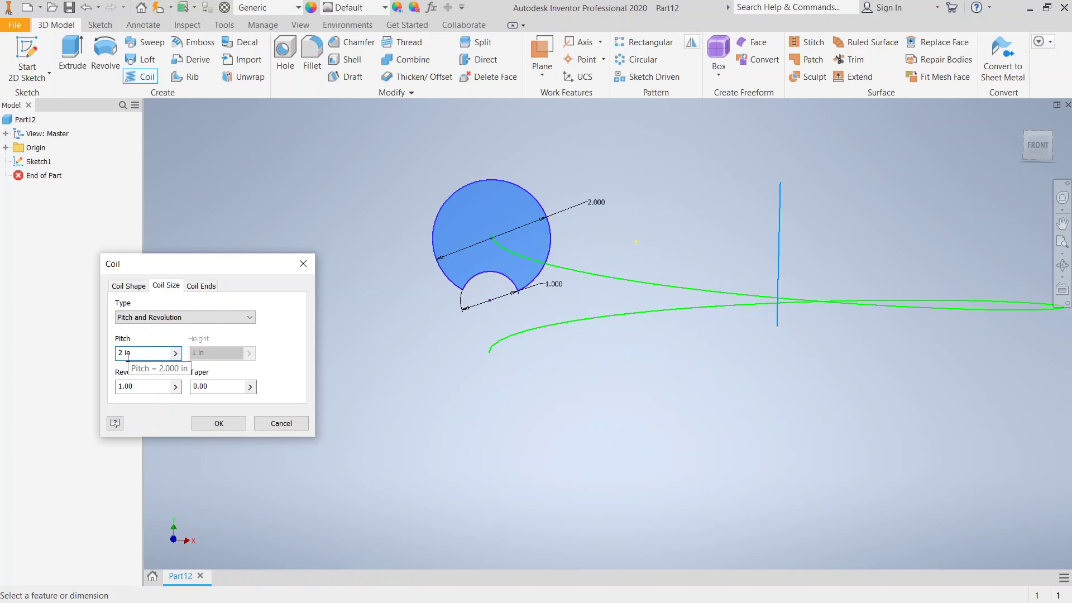
key("BackSpace")
type("4")
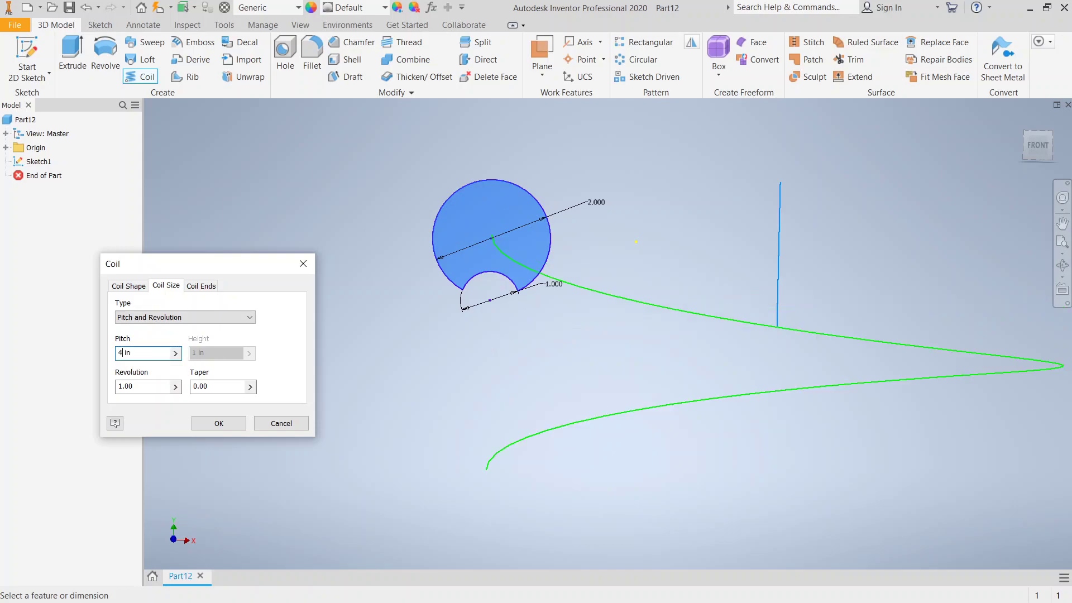
left_click(218, 422)
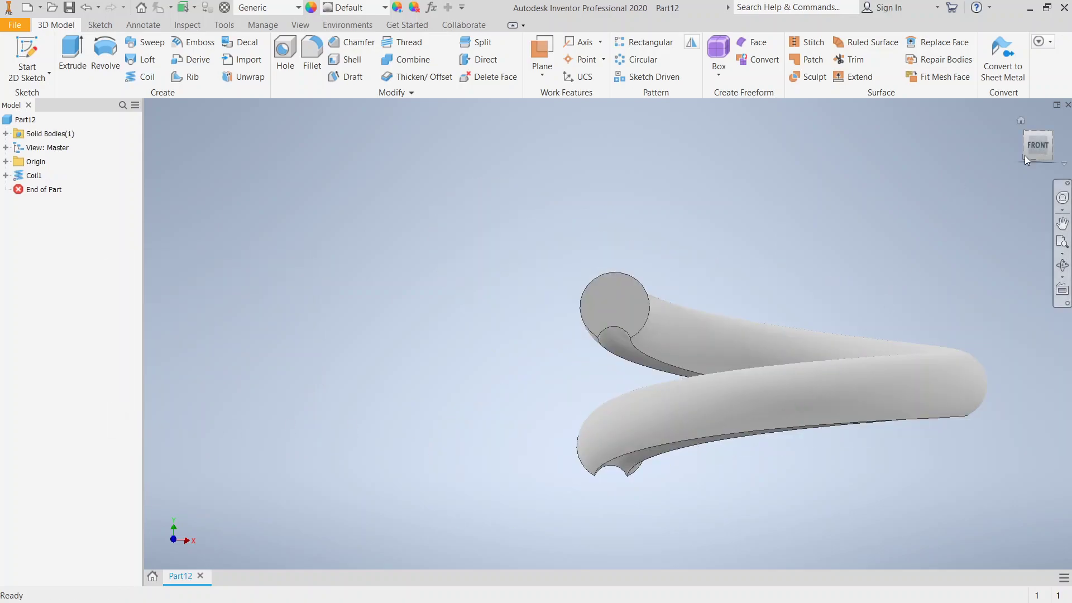
- View the coil from the left and give it the Gold - Metal appearance
left_click(1035, 152)
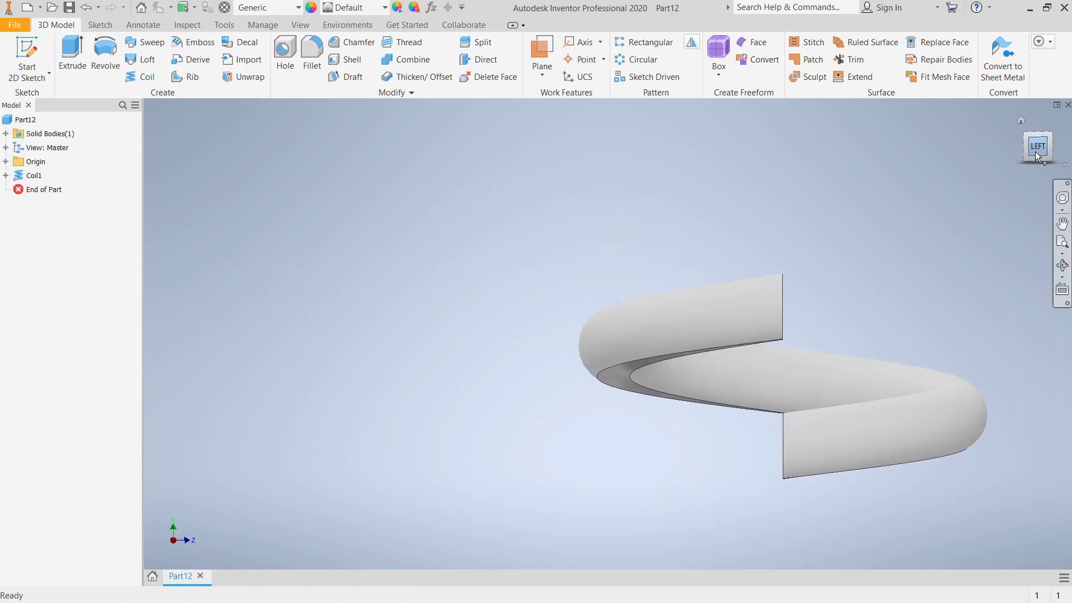
left_click(377, 8)
left_click(377, 8)
left_click(377, 8)
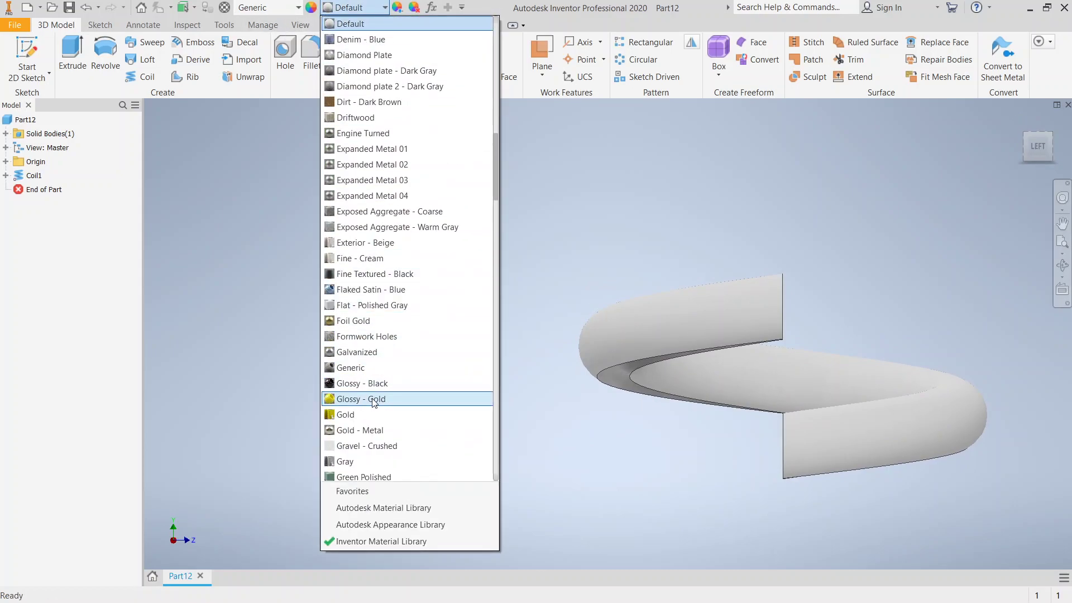
left_click(360, 430)
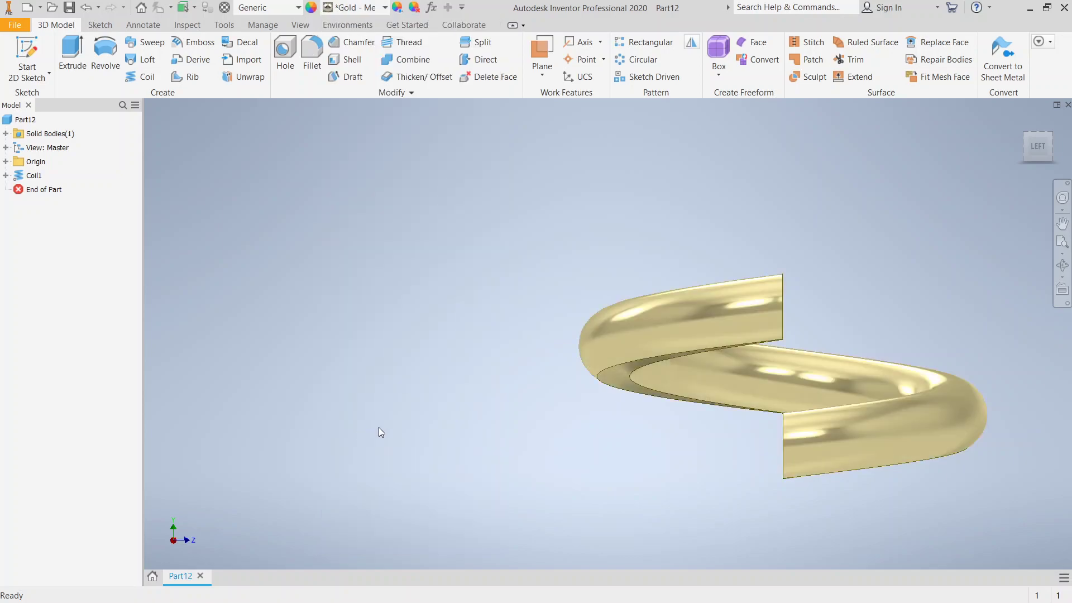
mouse_move(1043, 152)
left_mouse_down()
mouse_move(1034, 140)
mouse_move(1044, 158)
left_mouse_up()
- Edit Coil1 to 10 revolutions with a 25 deg taper
double_click(23, 176)
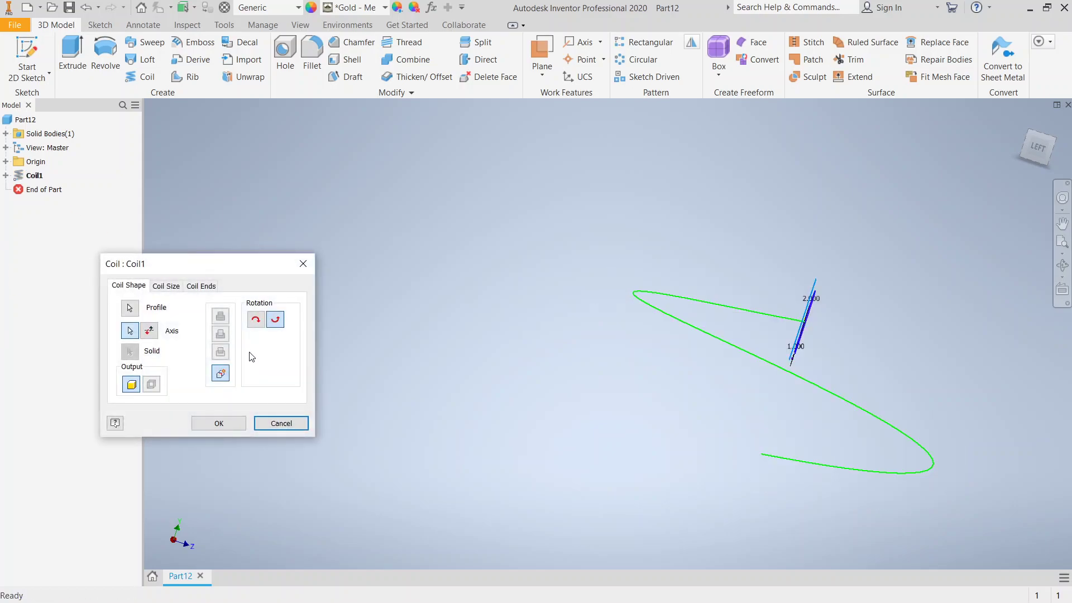
left_click(166, 286)
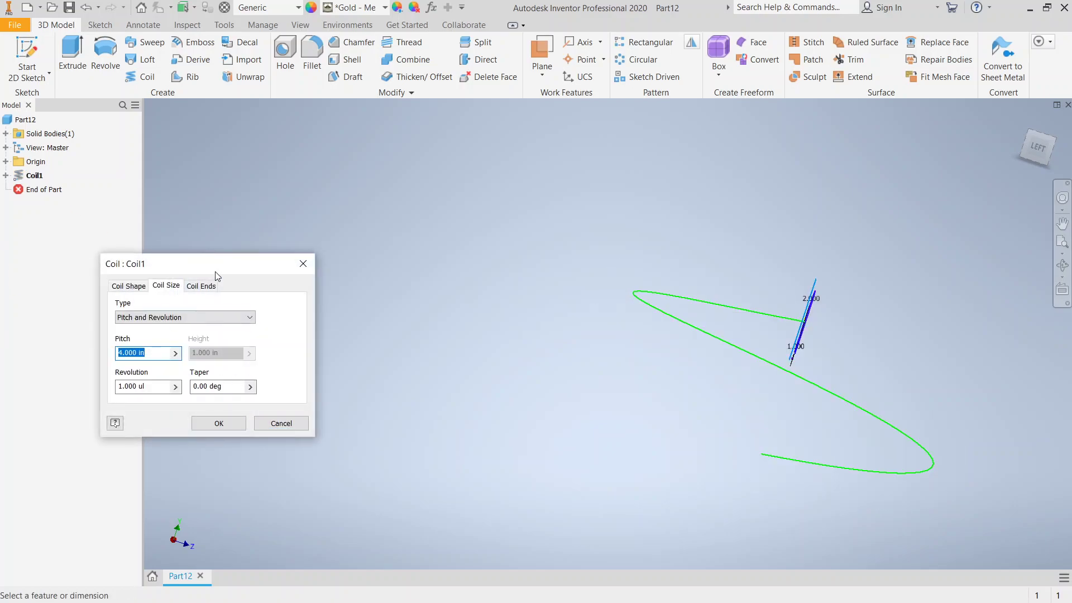
left_click_drag(216, 272, 249, 166)
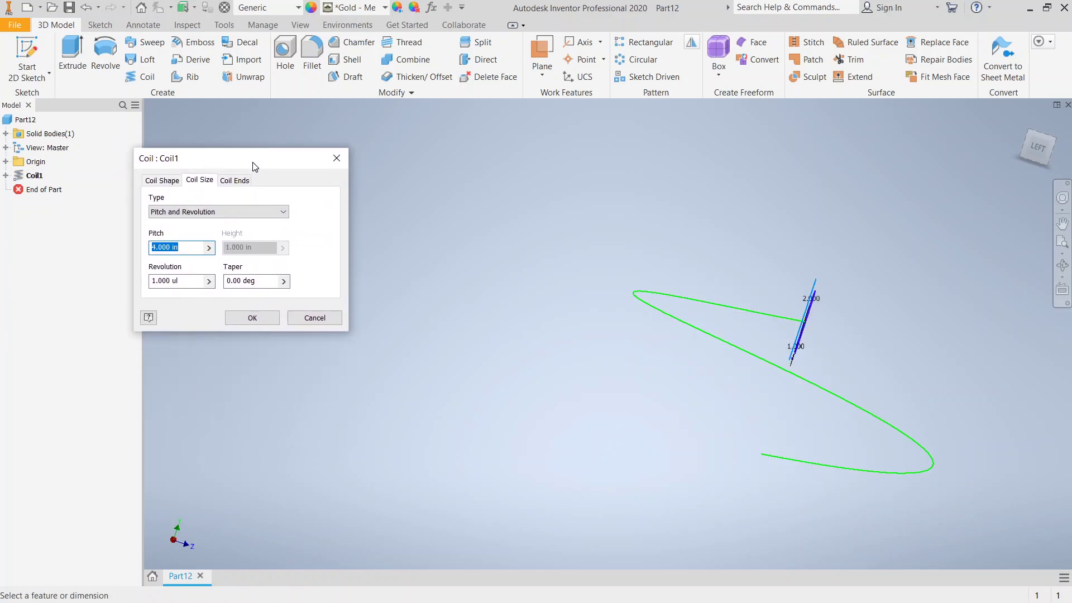
double_click(166, 281)
type("10")
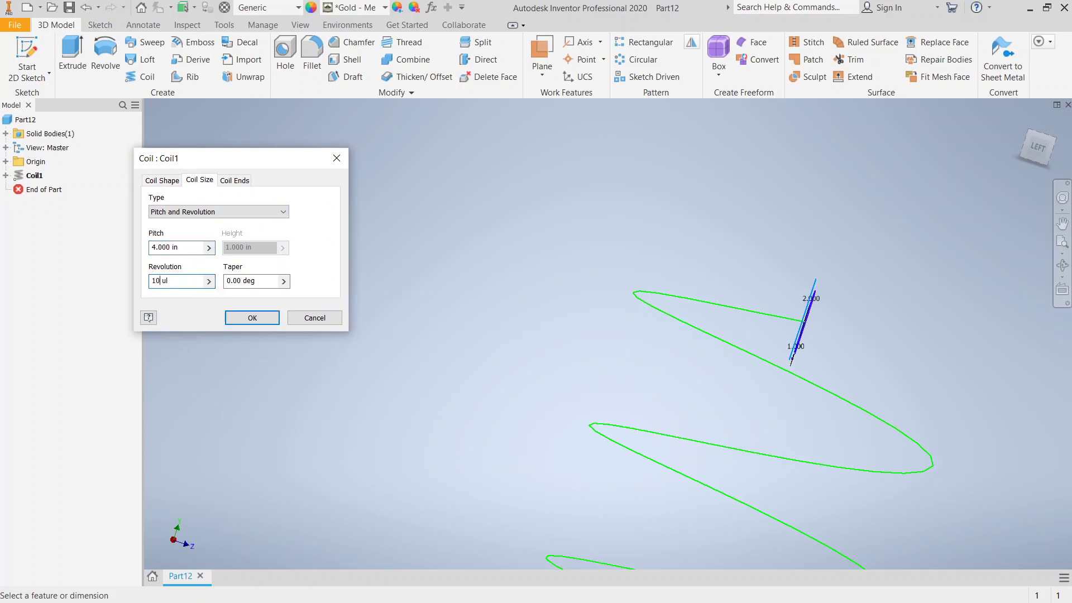
scroll(779, 264, "down", 5)
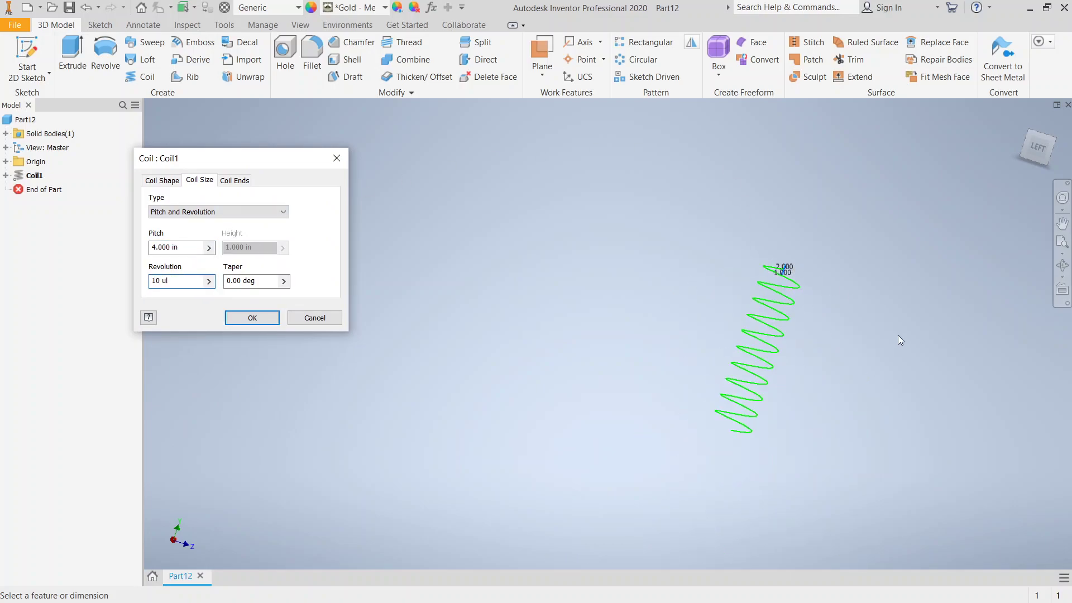
scroll(915, 303, "up", 5)
scroll(815, 312, "down", 3)
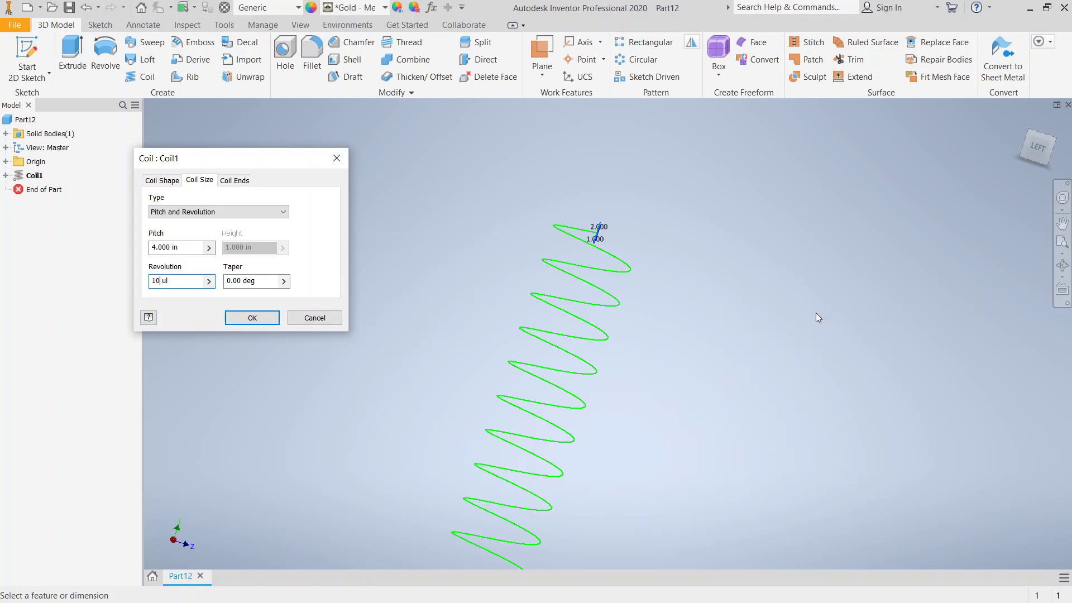
double_click(235, 280)
type("25")
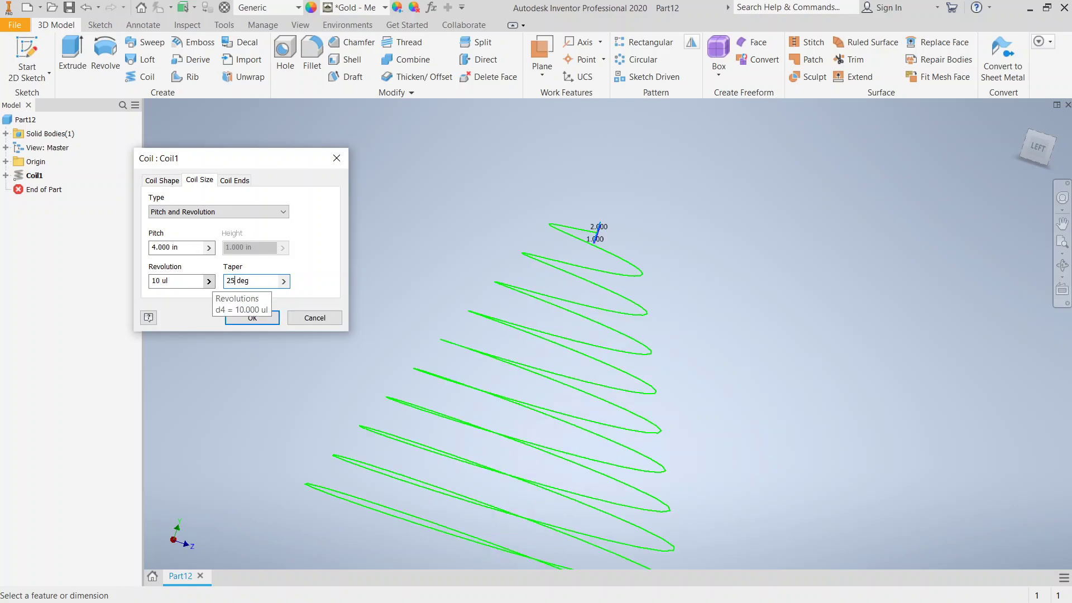
left_click(258, 318)
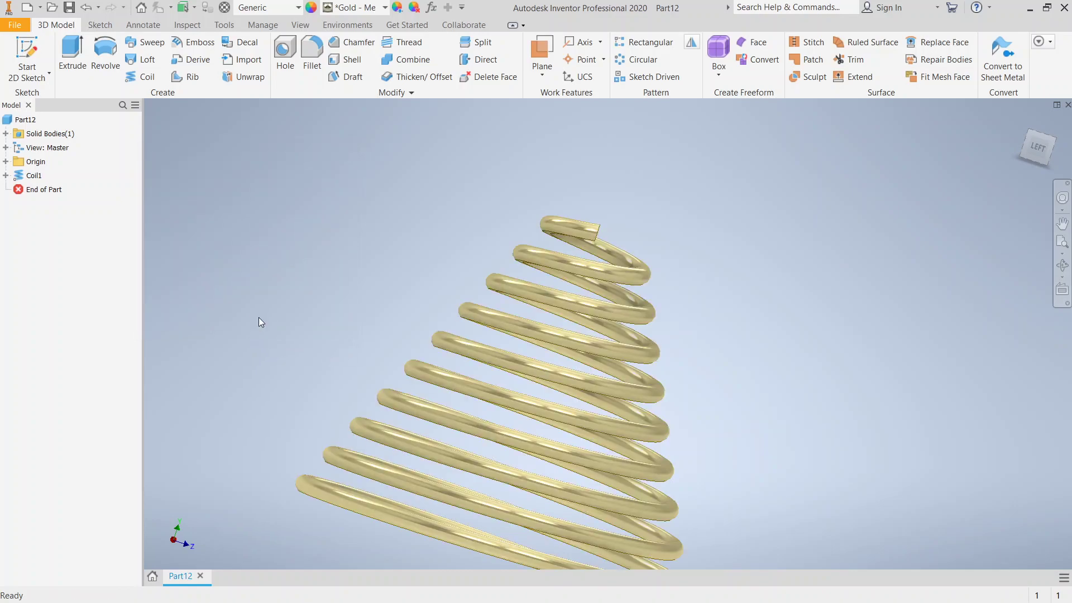
- Orbit and reorient the view to inspect the gold conical spring
mouse_move(1036, 149)
left_mouse_down()
mouse_move(1039, 168)
mouse_move(999, 162)
left_mouse_up()
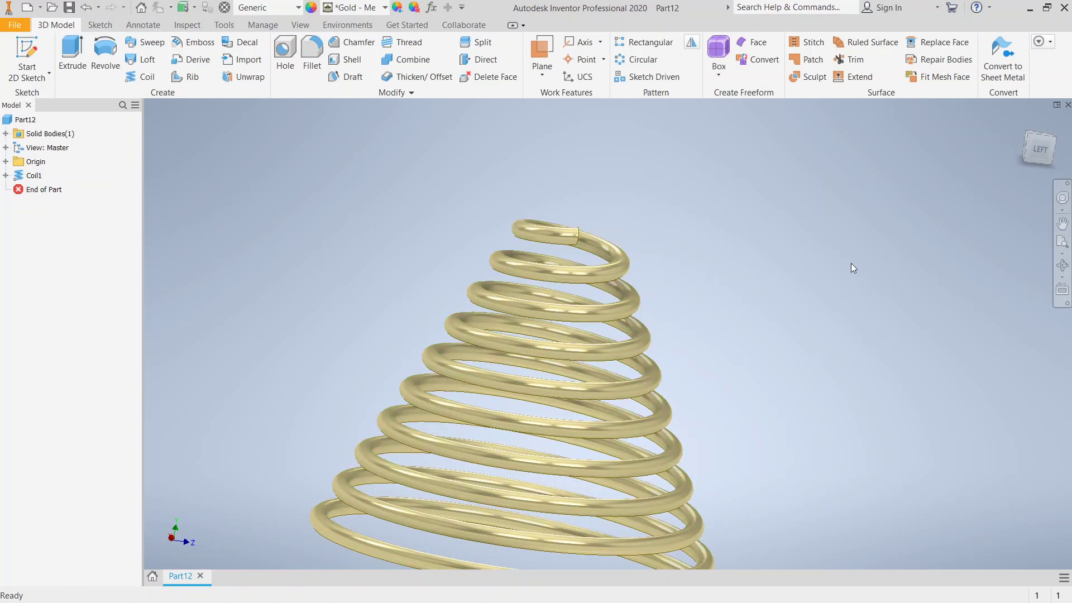
left_click(1040, 159)
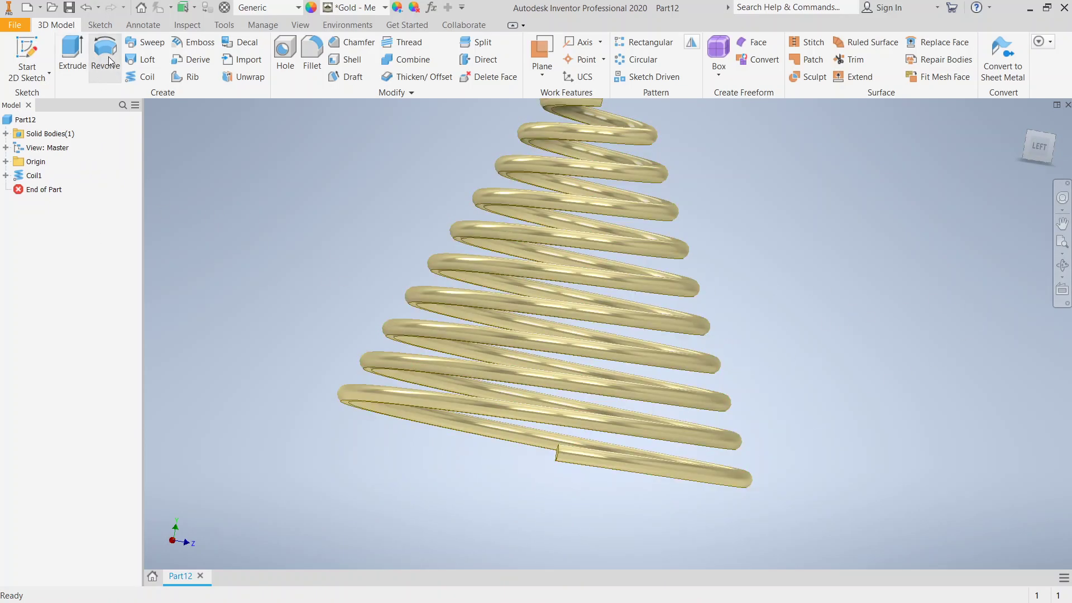
- Change Coil1's pitch to 10 in and zoom to inspect the spaced turns
double_click(34, 175)
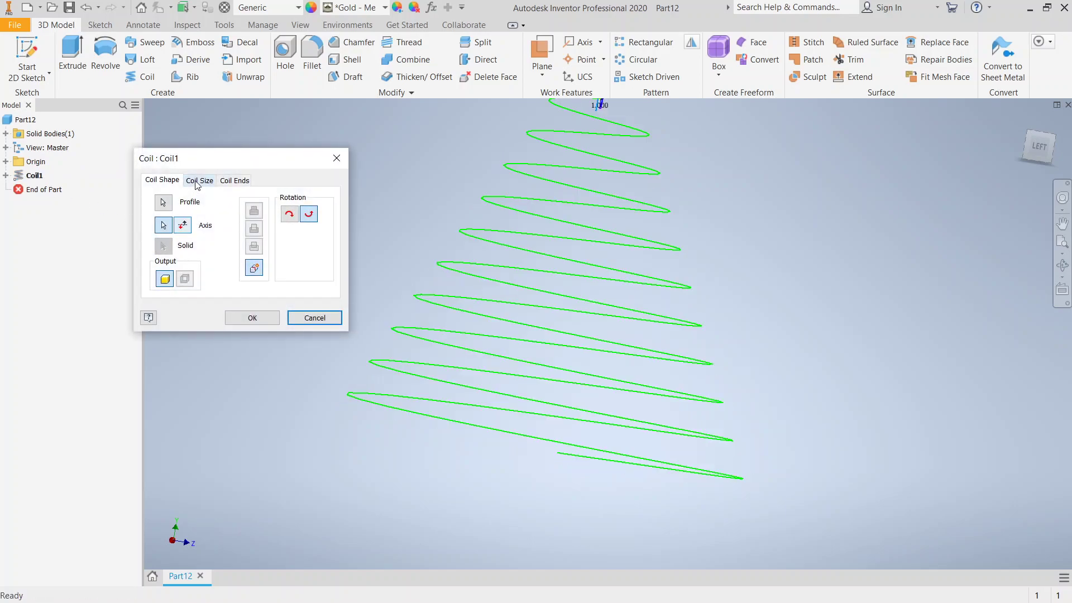
left_click(199, 179)
left_click(156, 247)
type("10")
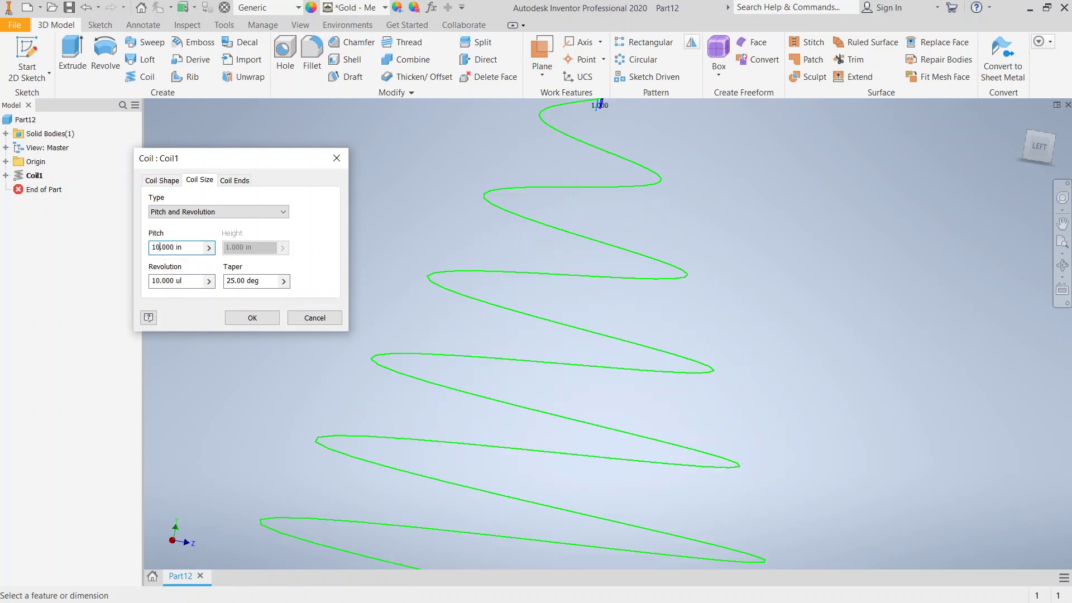
left_click(252, 317)
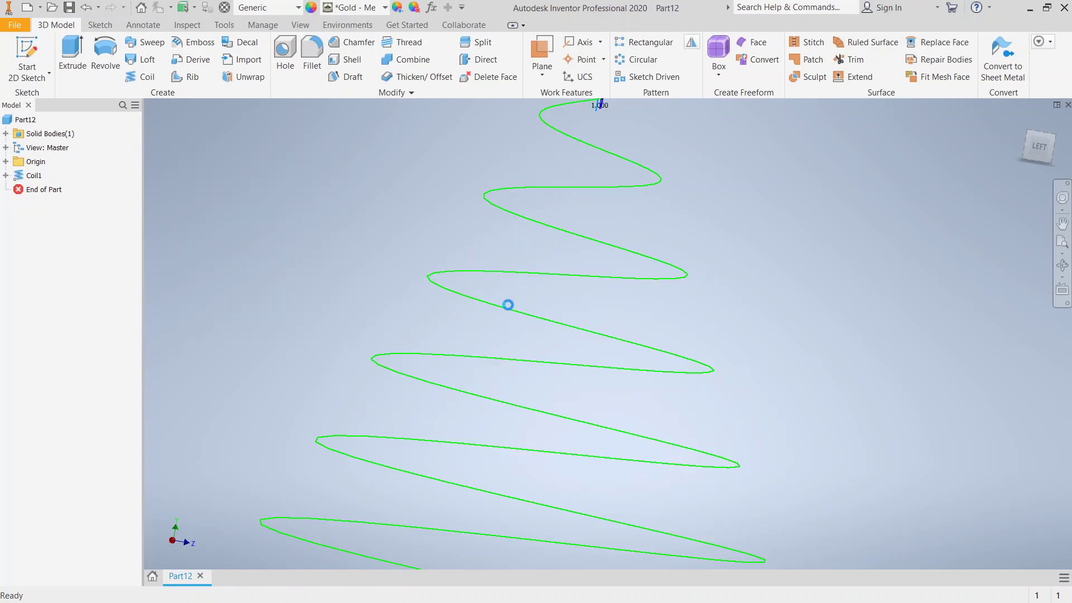
scroll(565, 336, "down", 5)
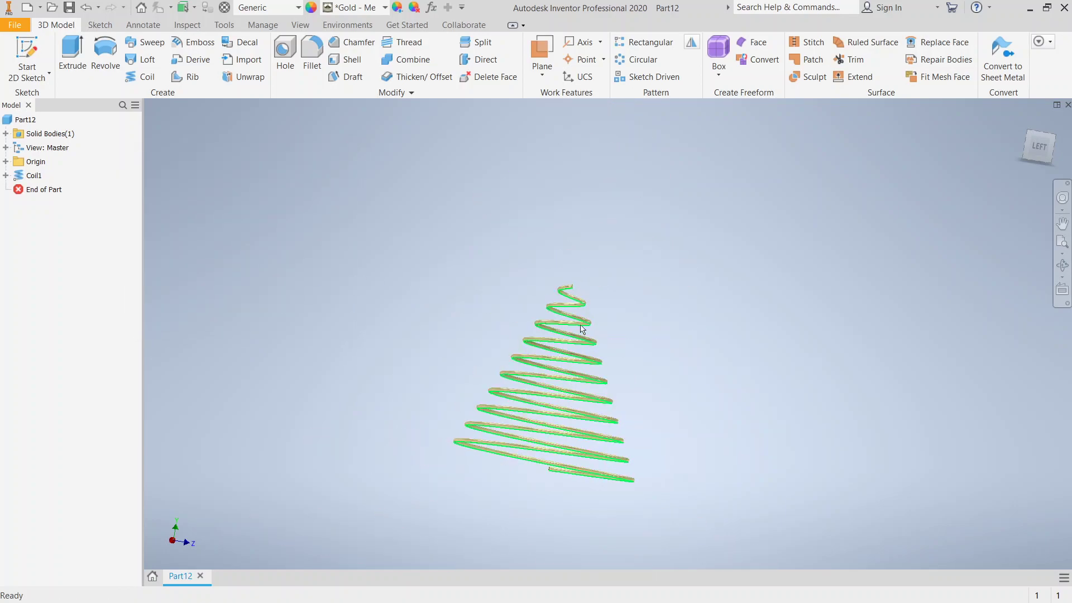
scroll(567, 298, "up", 2)
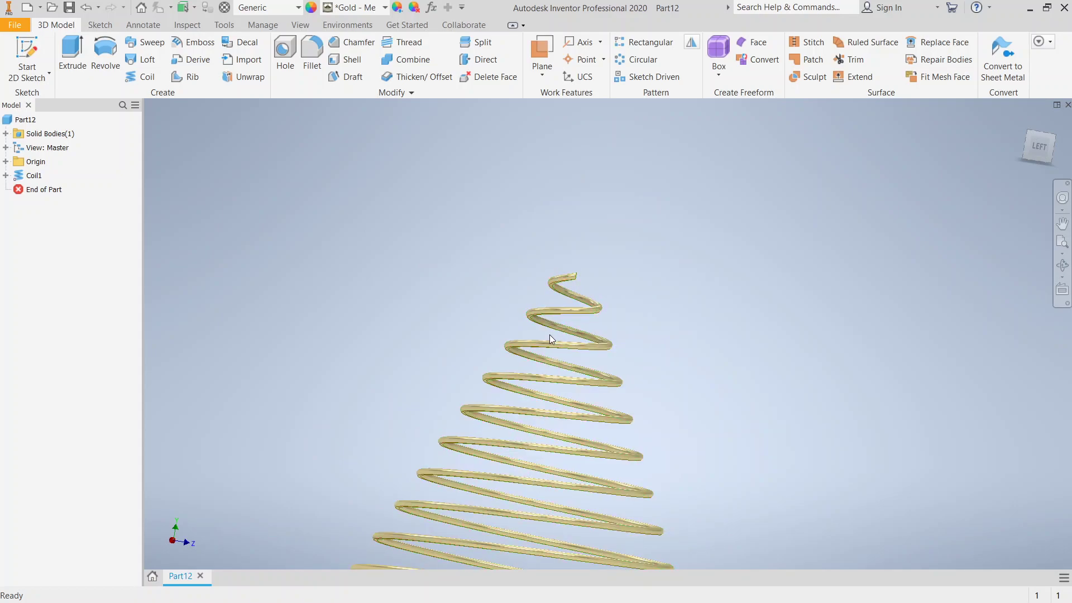
scroll(556, 333, "down", 4)
scroll(557, 336, "up", 5)
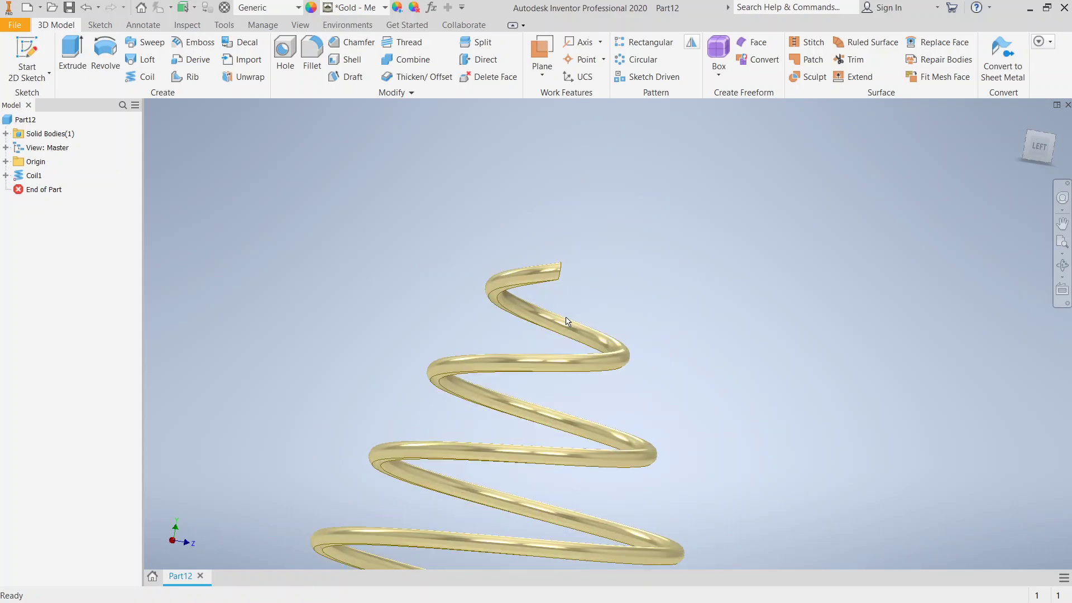
scroll(581, 269, "up", 2)
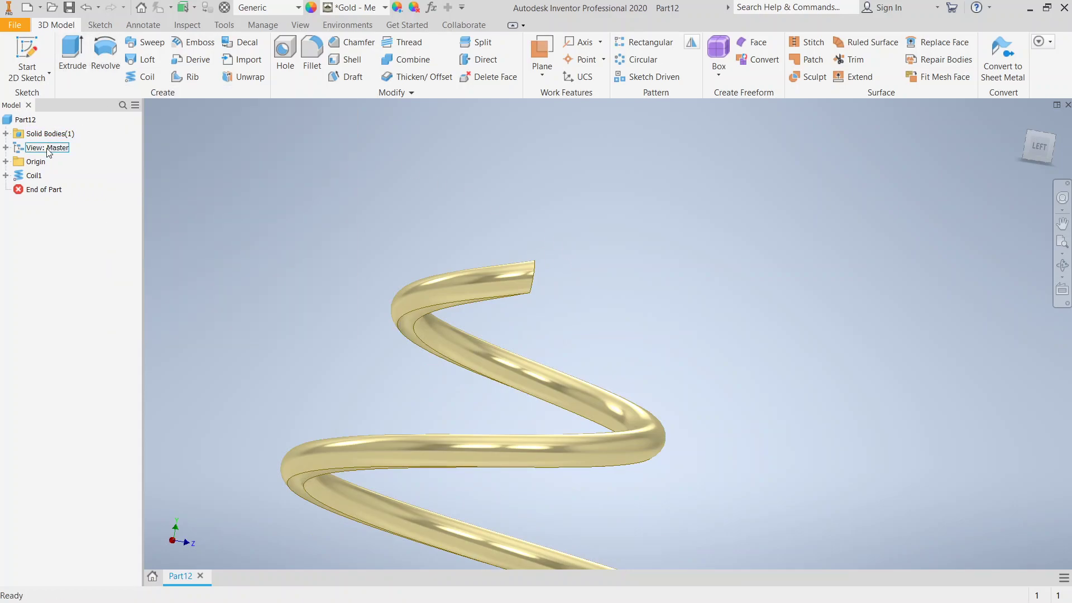
- Give Coil1 a Flat start end with 180 deg transition and 180 deg flat angles
double_click(20, 177)
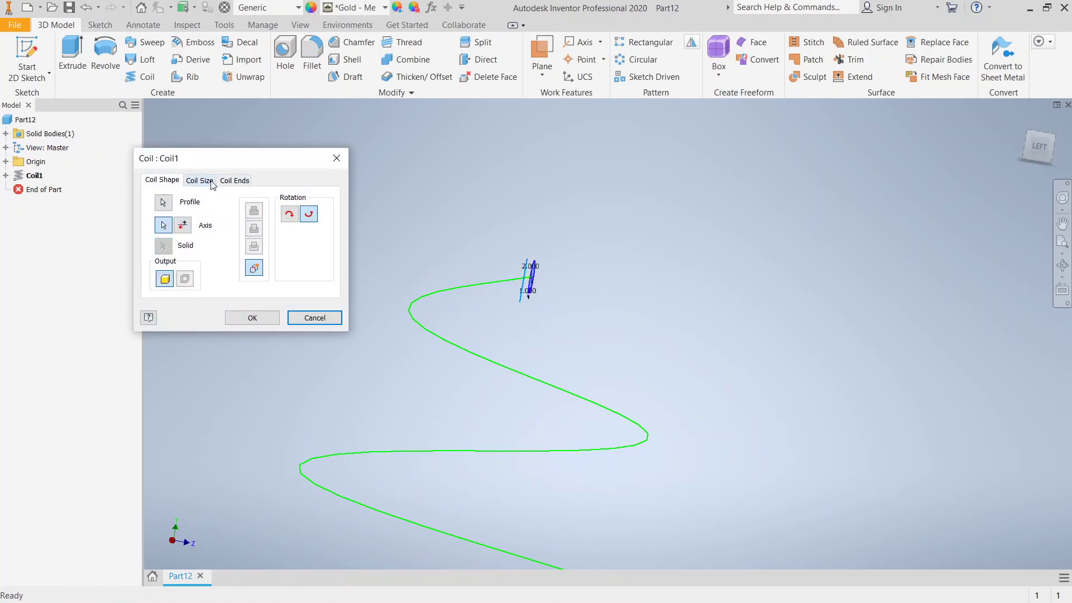
left_click(232, 181)
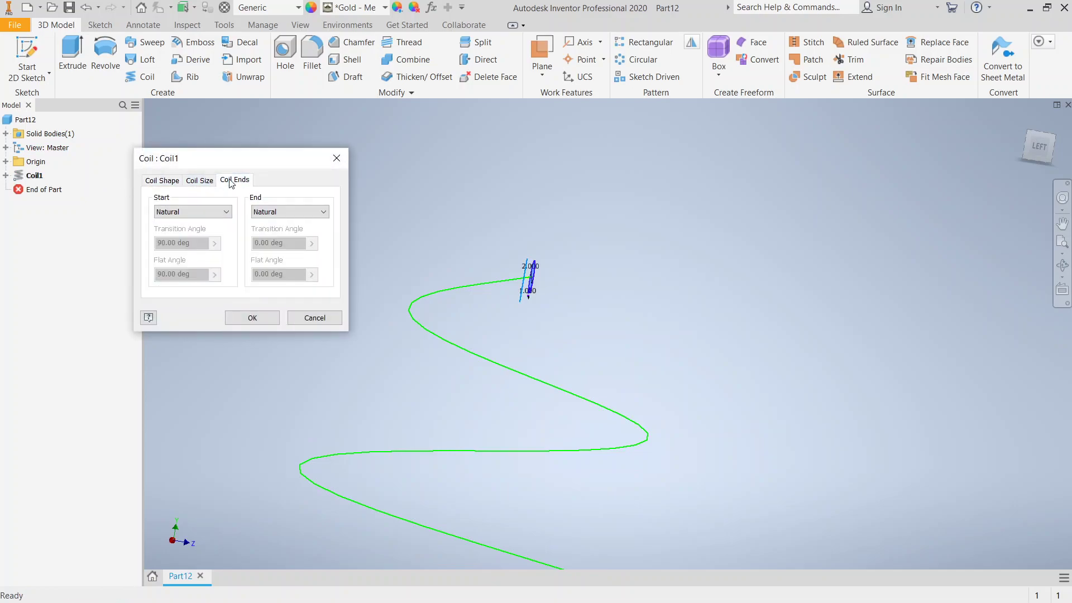
left_click(226, 212)
left_click(227, 214)
left_click(227, 212)
left_click(202, 232)
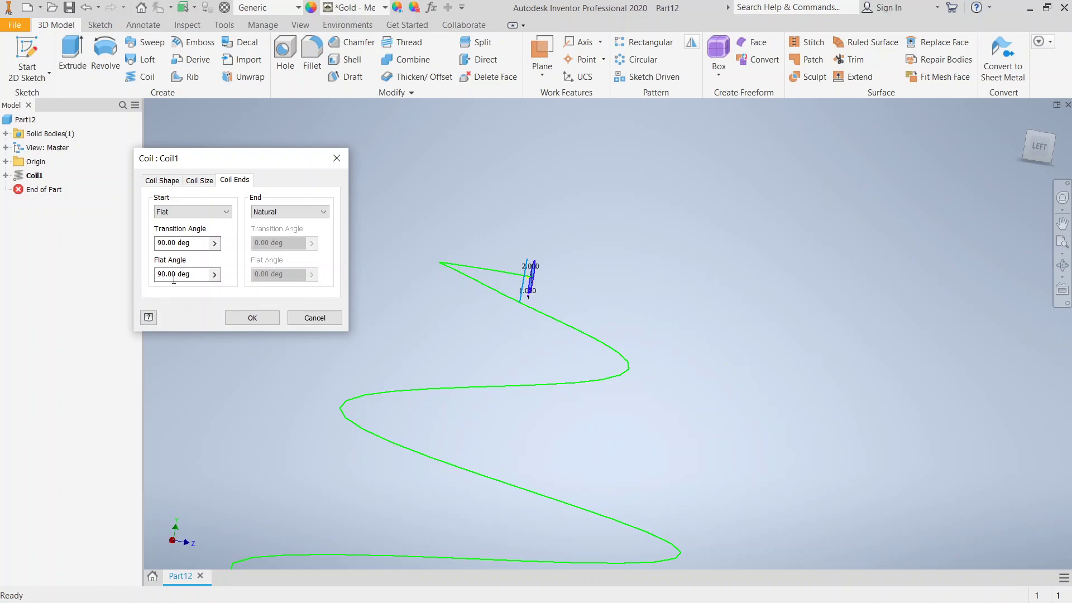
double_click(168, 243)
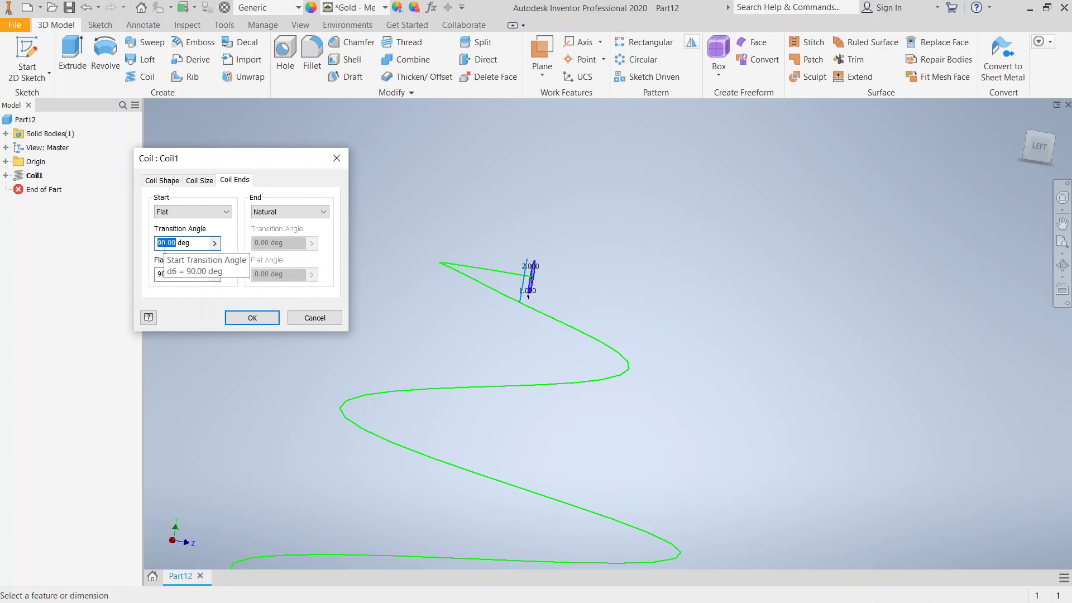
type("180")
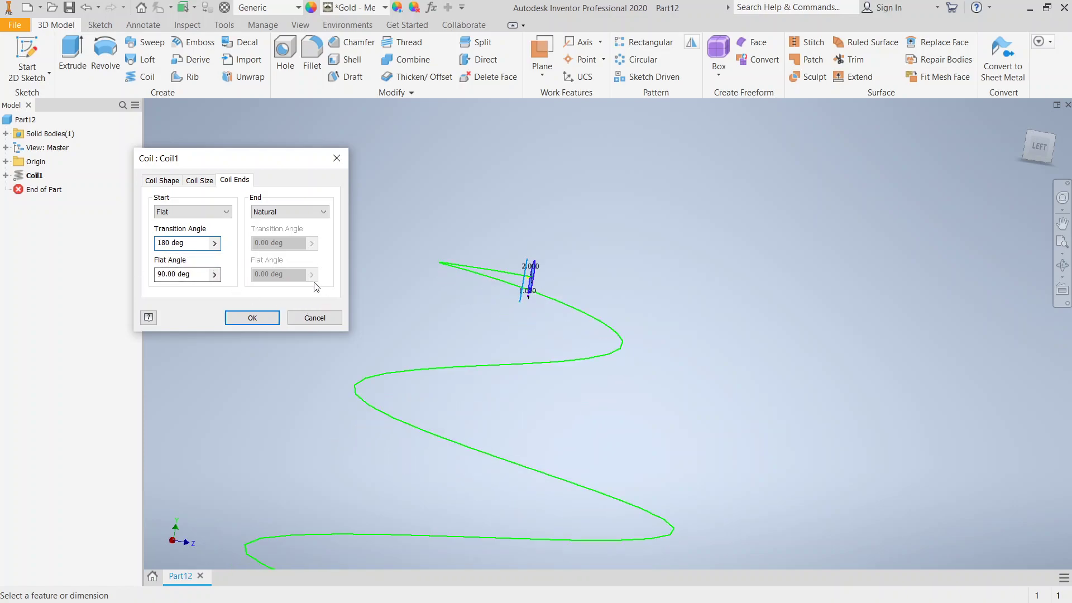
left_click_drag(178, 274, 152, 281)
left_click(178, 275)
type("180")
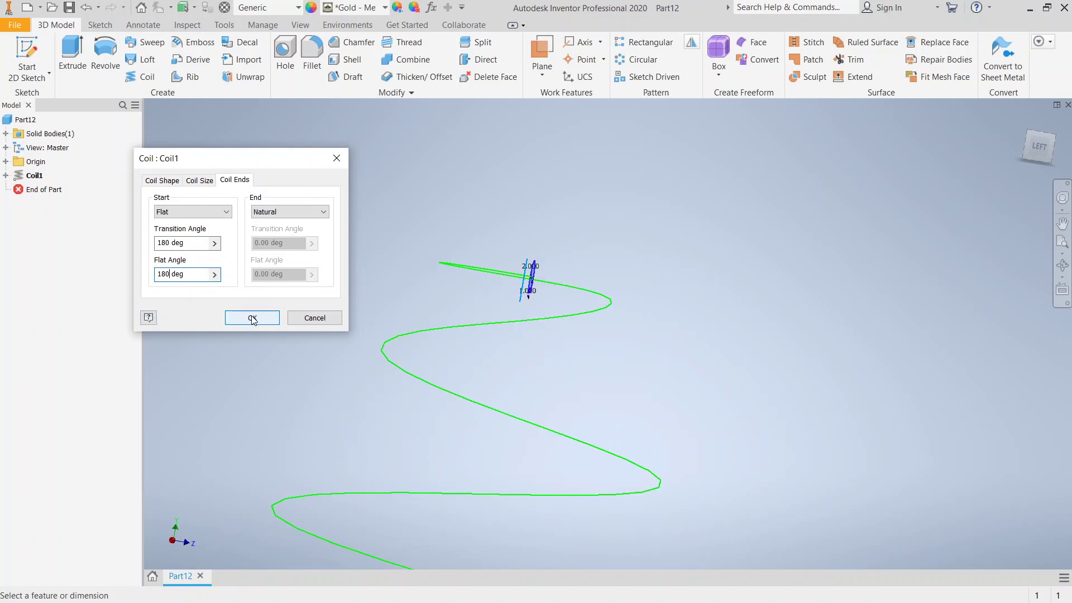
left_click(253, 318)
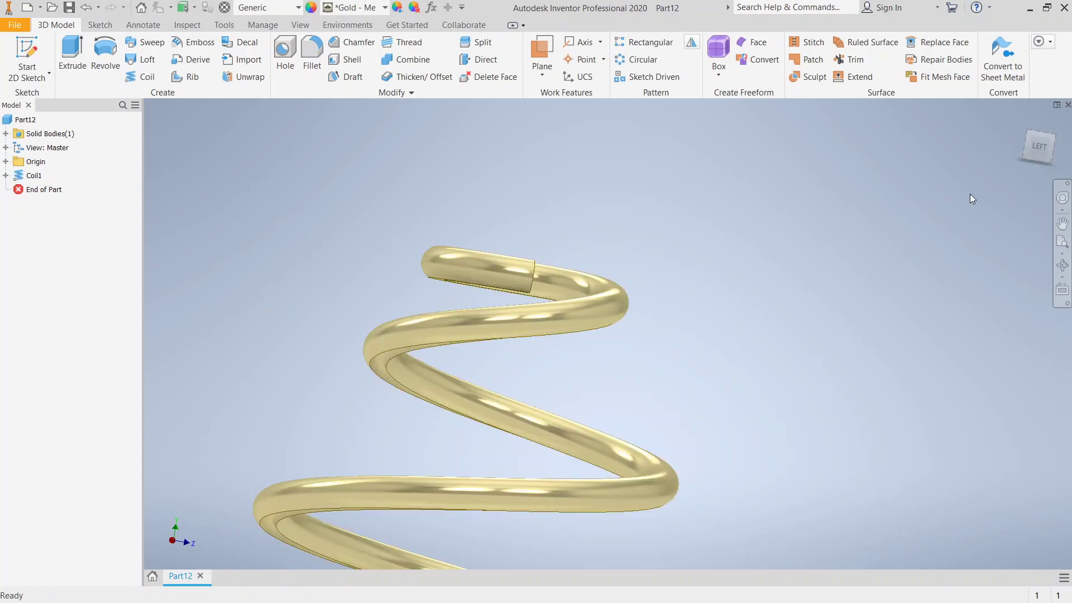
middle_click_drag(608, 334, 608, 333, "shift")
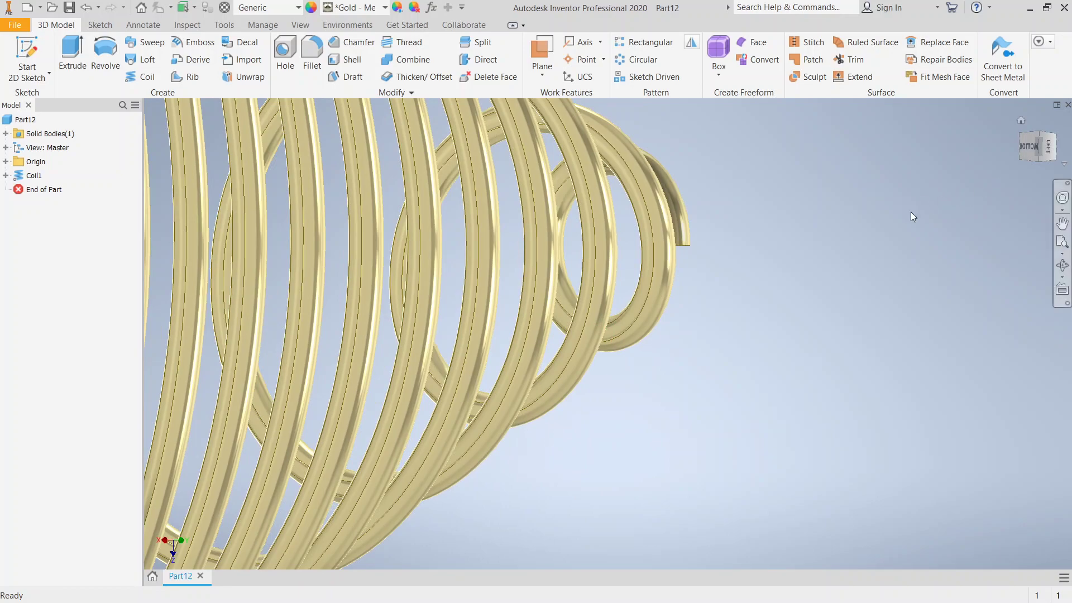
scroll(905, 217, "down", 5)
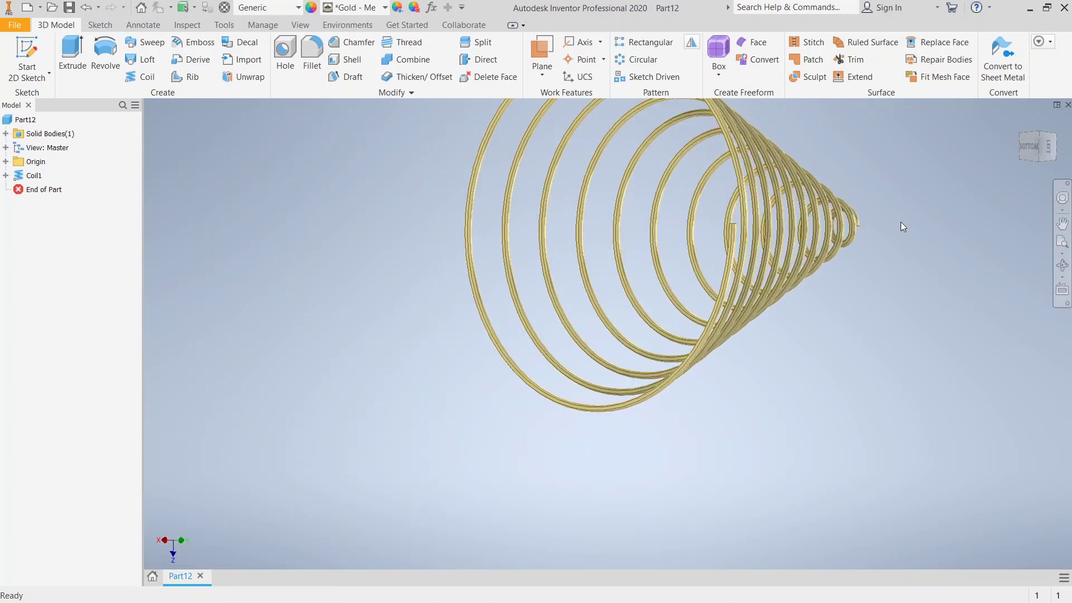